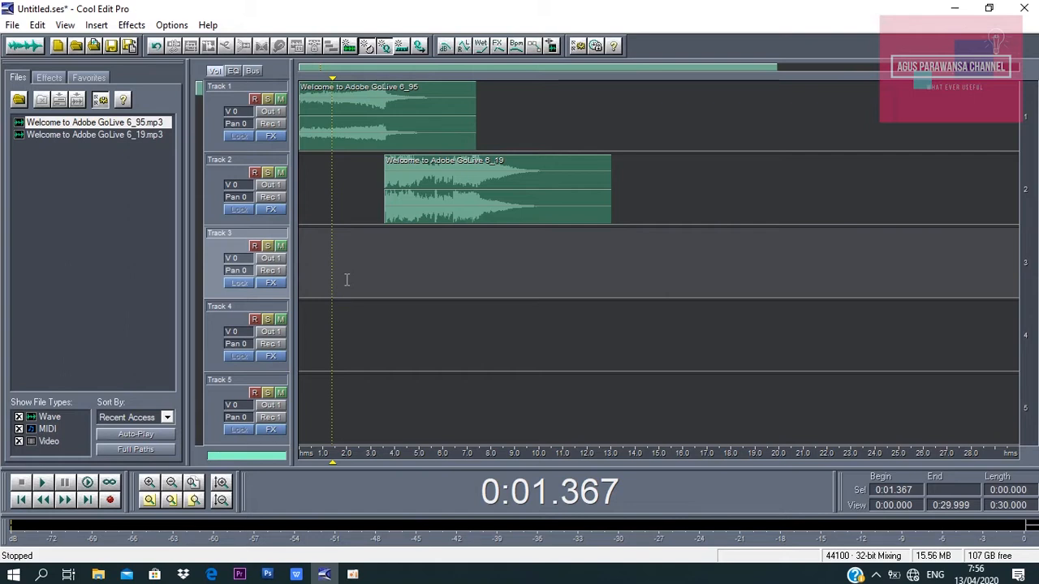
pyautogui.click(320, 237)
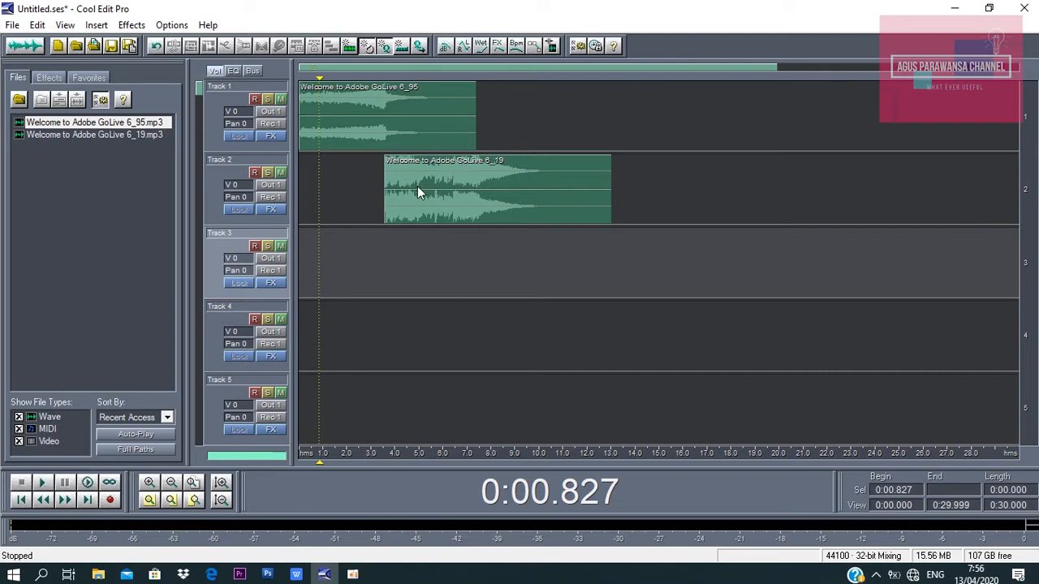
pyautogui.click(382, 239)
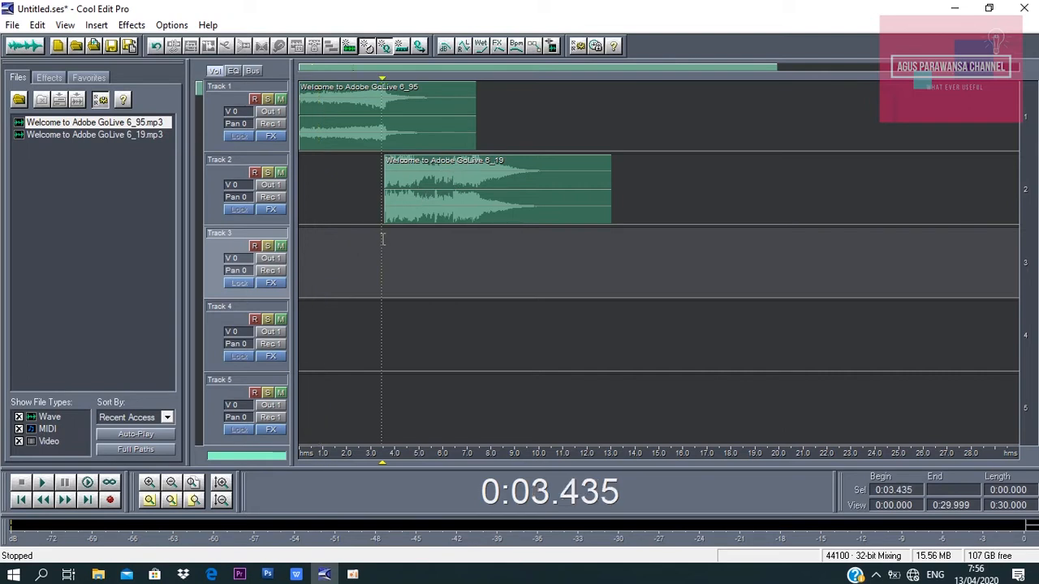
pyautogui.click(358, 199)
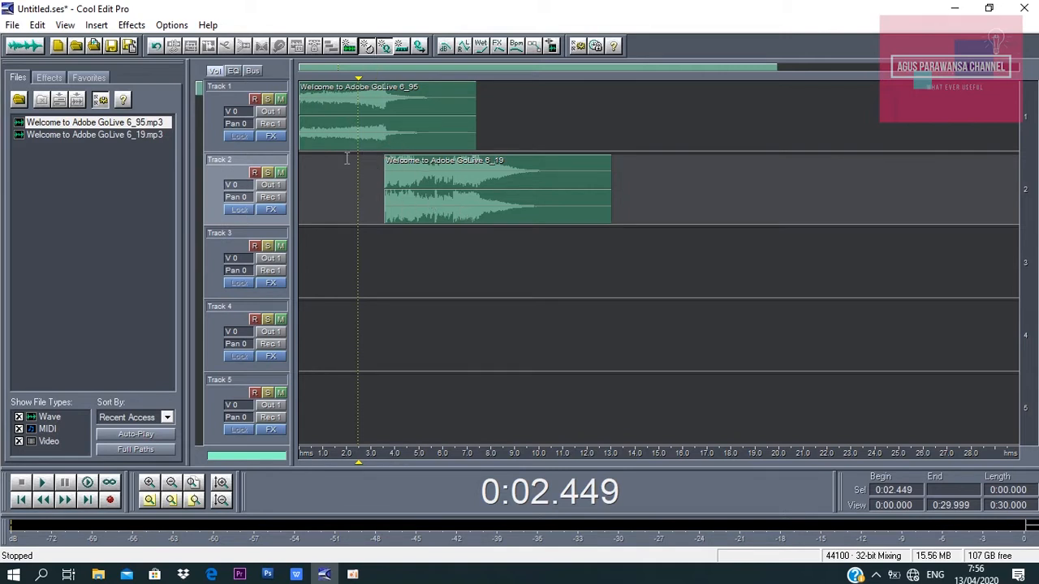
pyautogui.click(300, 175)
pyautogui.click(326, 138)
pyautogui.click(332, 329)
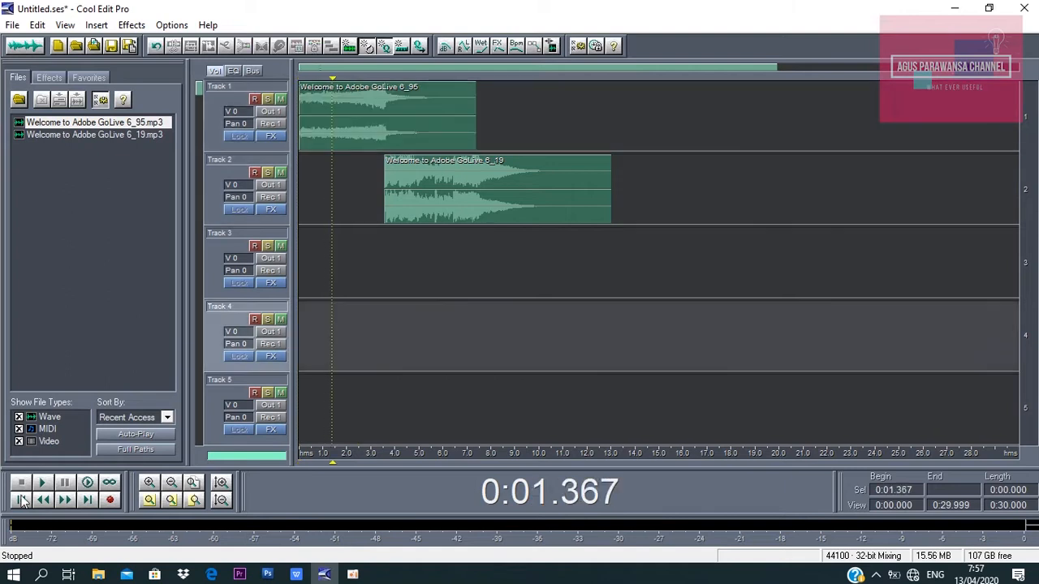
# - Play the session from the very beginning through the overlap of both clips, and stop playback
pyautogui.click(21, 500)
pyautogui.click(42, 483)
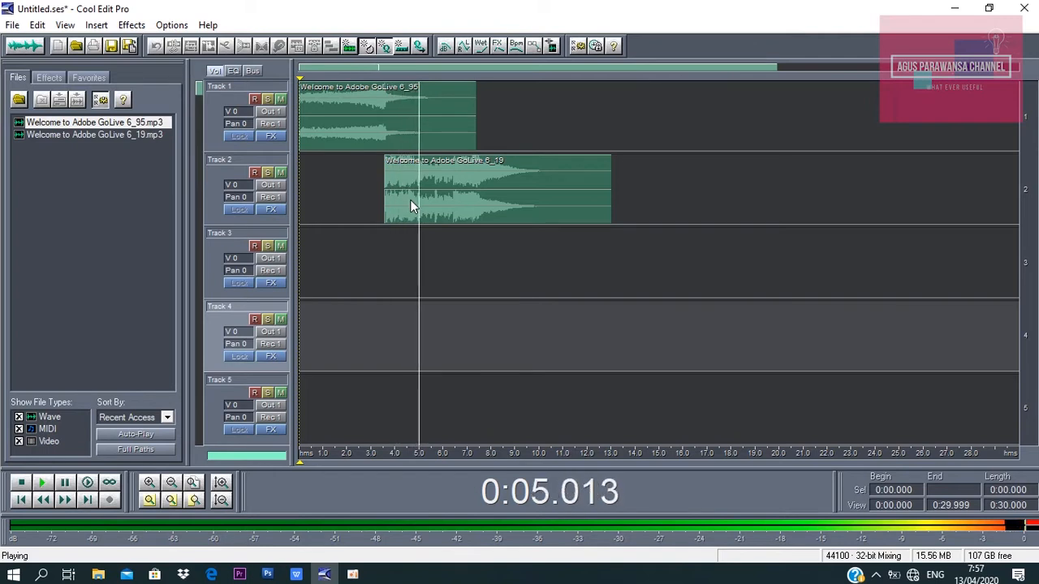
pyautogui.click(22, 485)
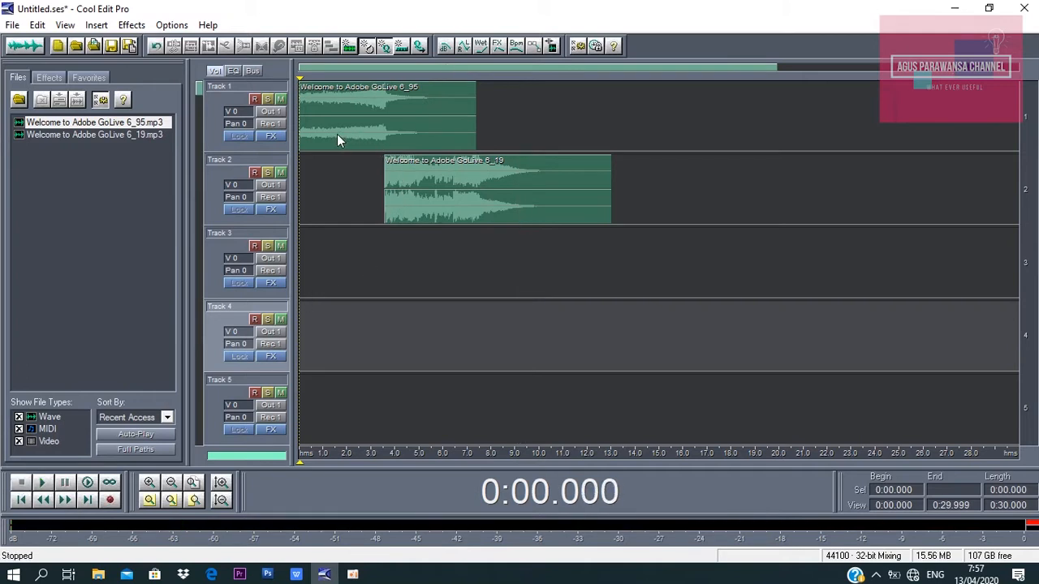
# - Place the playback cursor at about 1 second, play a short stretch to check the output level, and stop
pyautogui.click(423, 175)
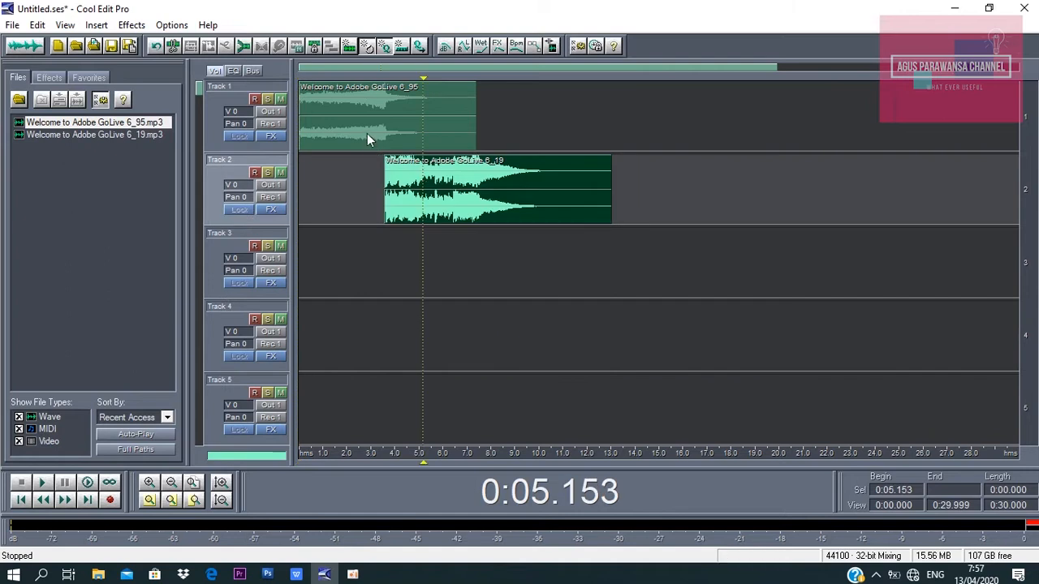
pyautogui.click(360, 133)
pyautogui.click(436, 182)
pyautogui.click(323, 212)
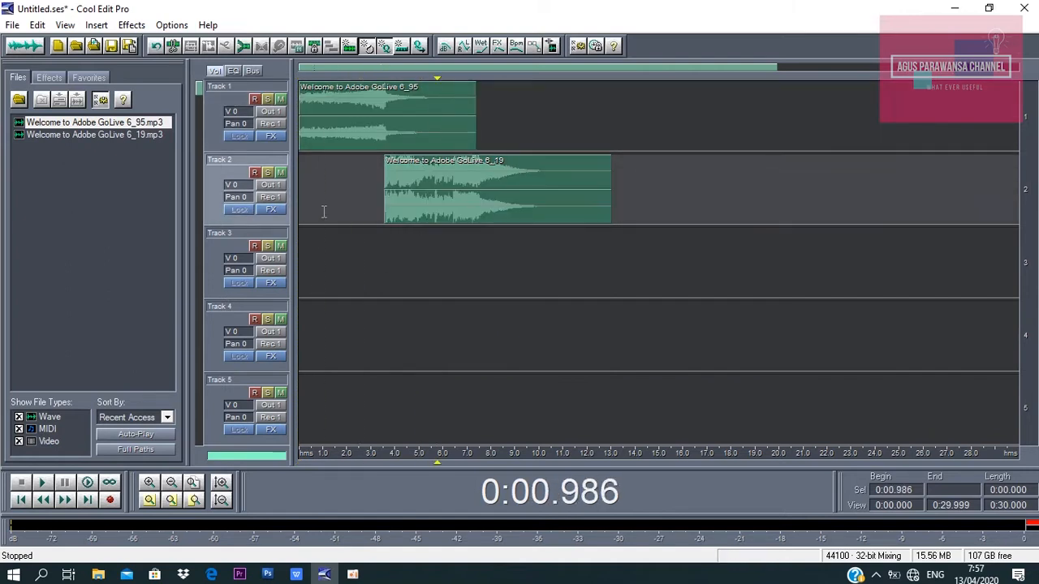
pyautogui.press('space')
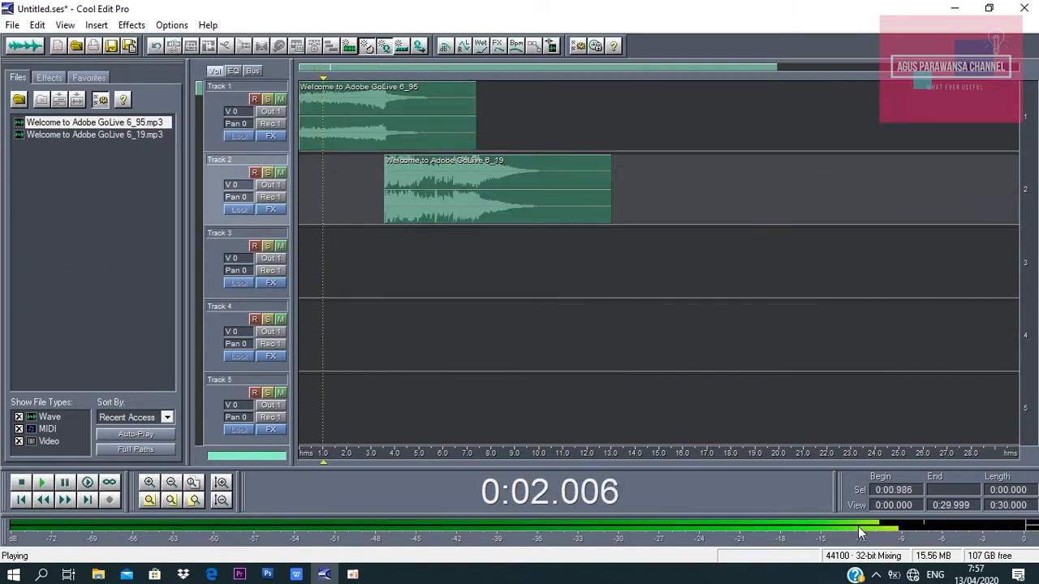
pyautogui.press('space')
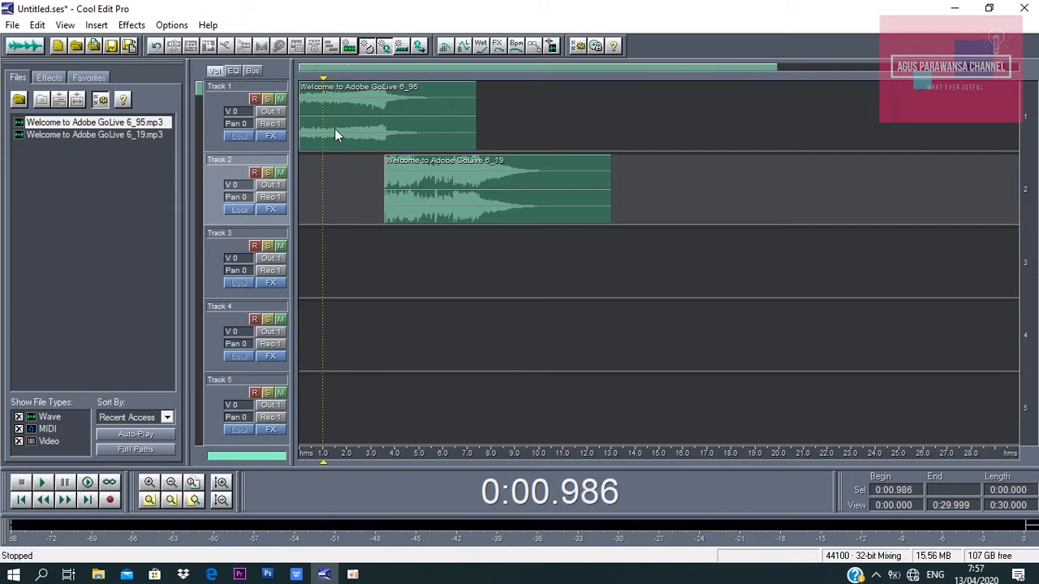
# - Set the Track 1 volume to 5 dB and audition the mix from near the start of the session
pyautogui.rightClick(246, 115)
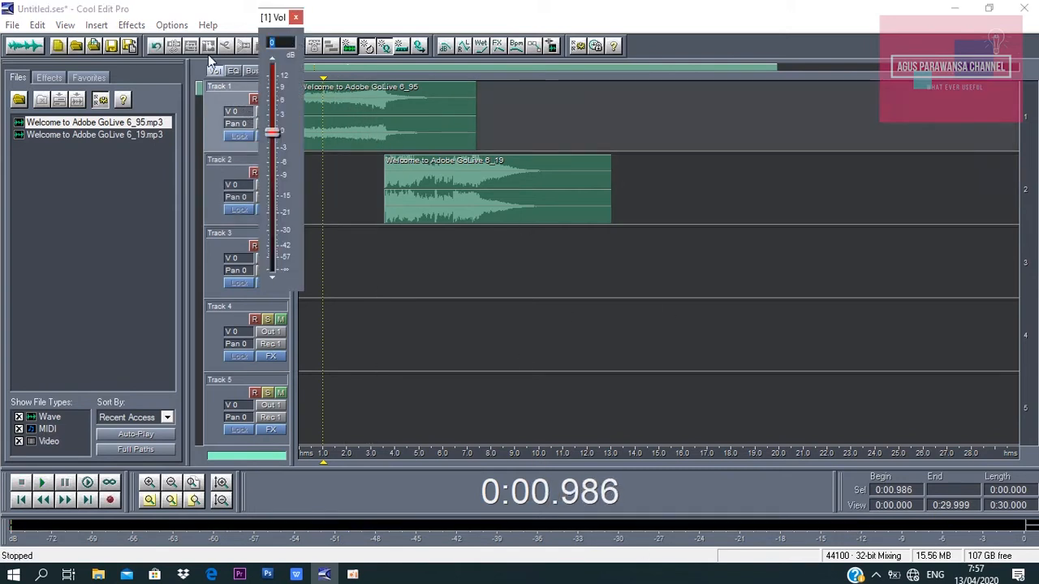
pyautogui.write('5')
pyautogui.press('Return')
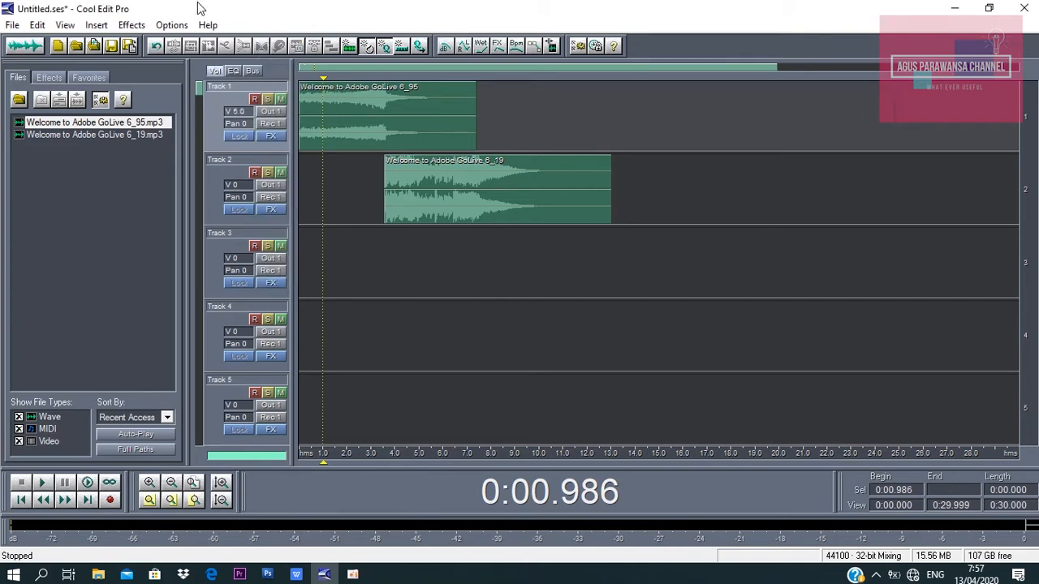
pyautogui.click(301, 180)
pyautogui.press('space')
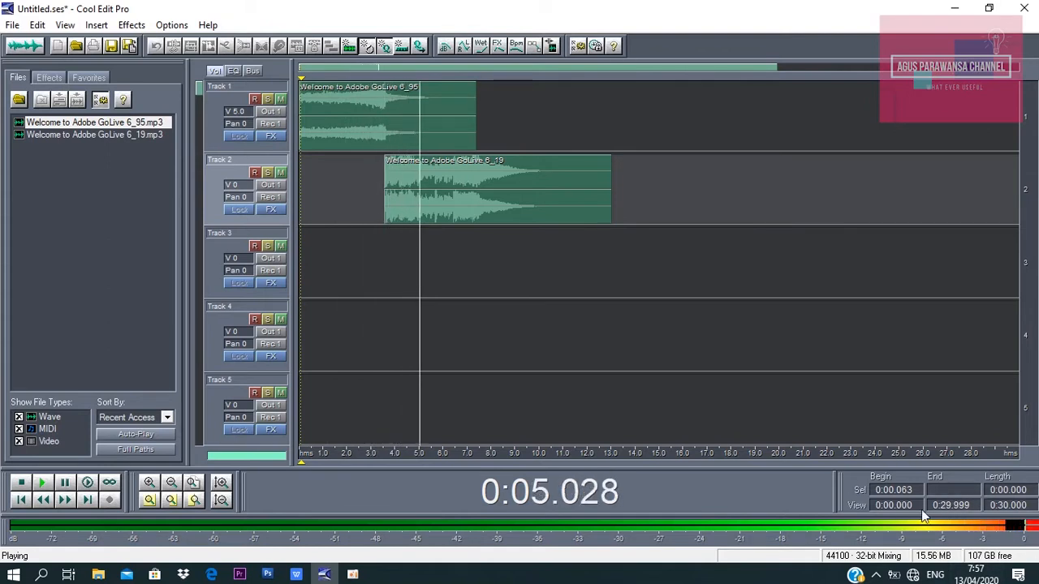
pyautogui.press('space')
# - Set the Track 2 volume to -3 dB and audition the mix from just before the Track 2 clip begins
pyautogui.rightClick(246, 189)
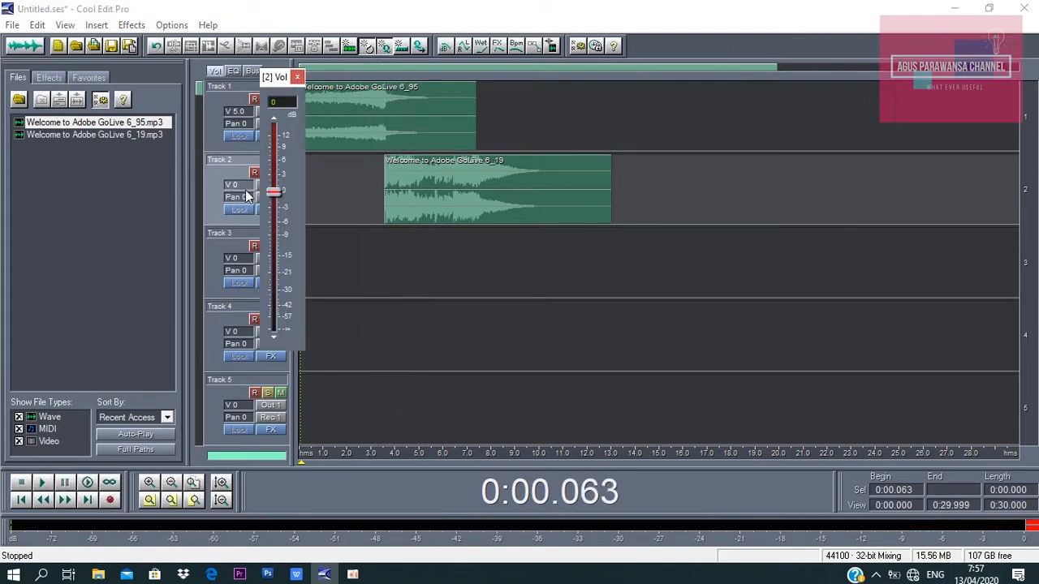
pyautogui.write('-3')
pyautogui.press('Return')
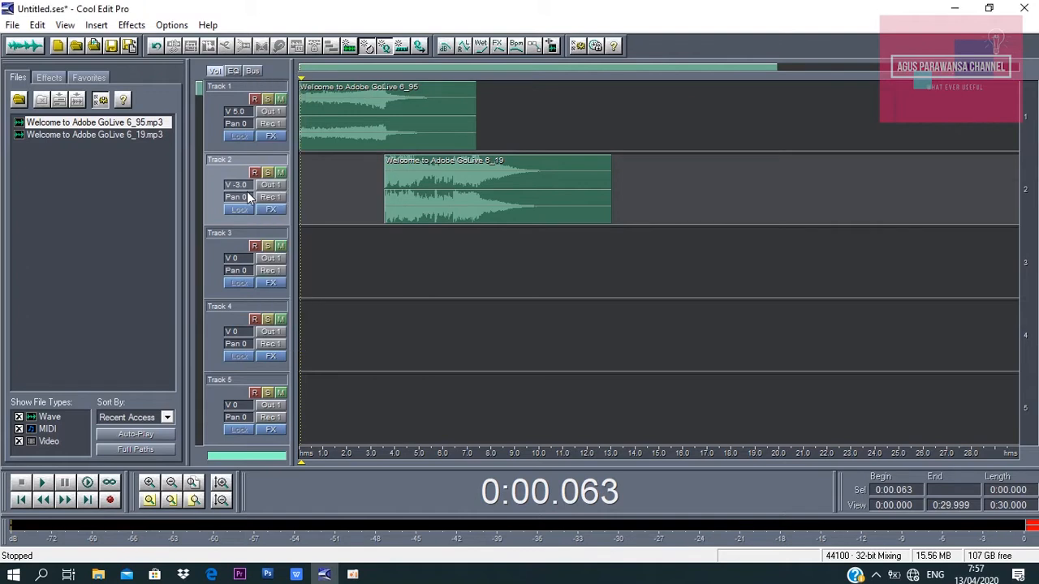
pyautogui.click(376, 260)
pyautogui.press('space')
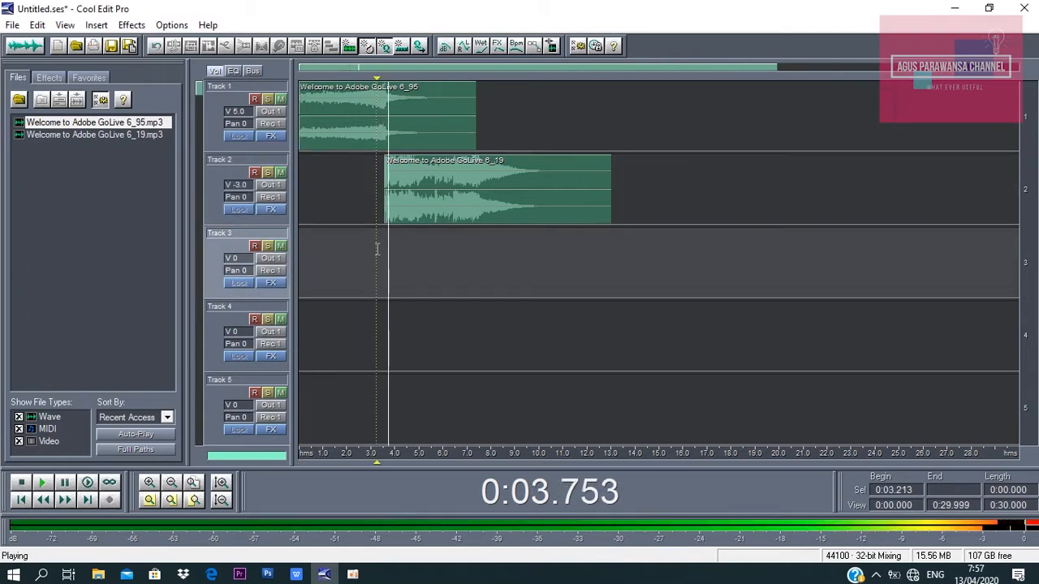
pyautogui.press('space')
# - Turn on clip envelope editing with the volume and pan envelopes shown for the Track 2 clip
pyautogui.click(369, 138)
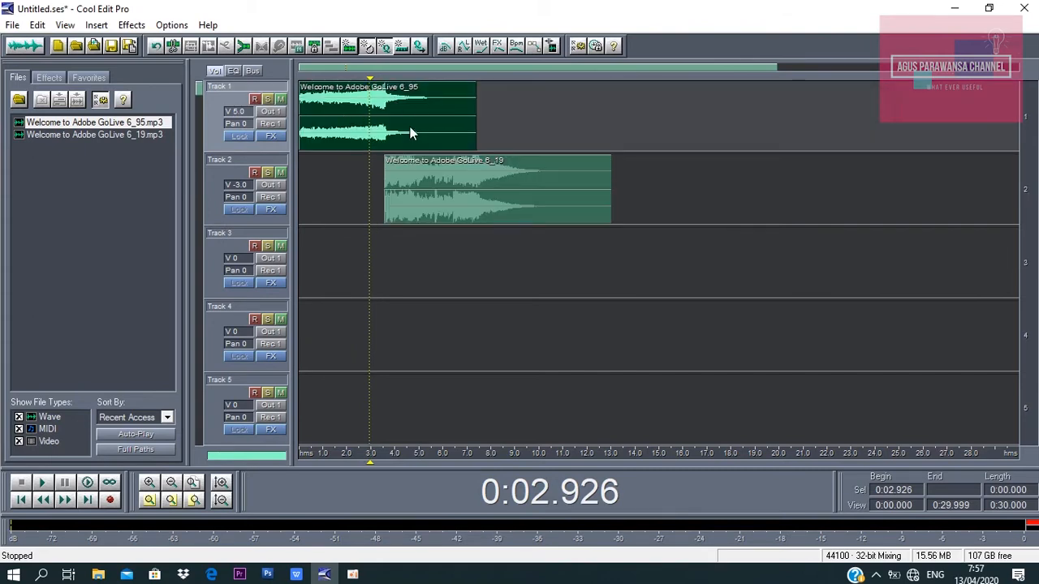
pyautogui.click(460, 176)
pyautogui.scroll(-1, 466, 180)
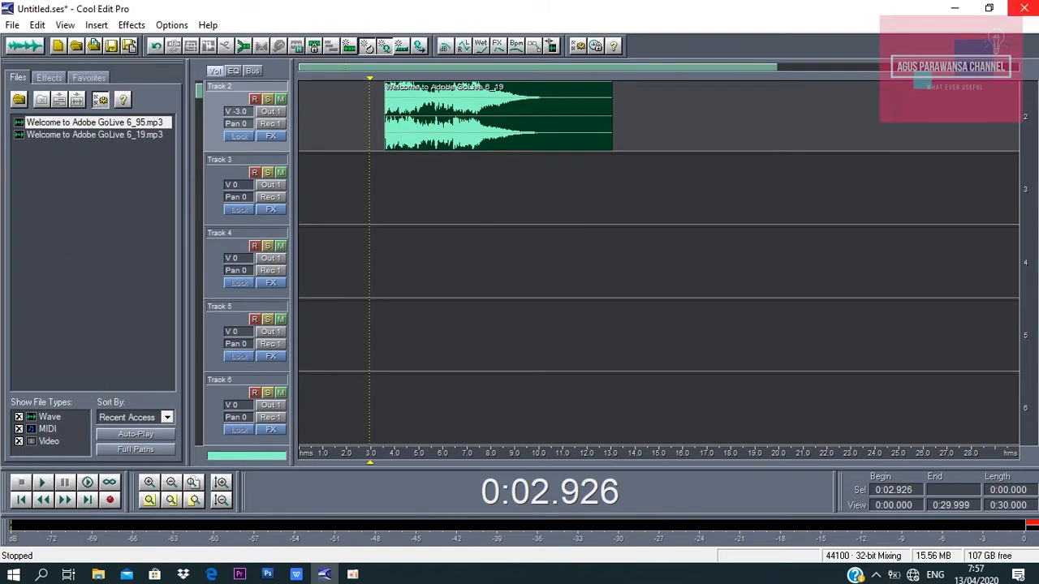
pyautogui.moveTo(1031, 119); pyautogui.dragTo(1032, 407)
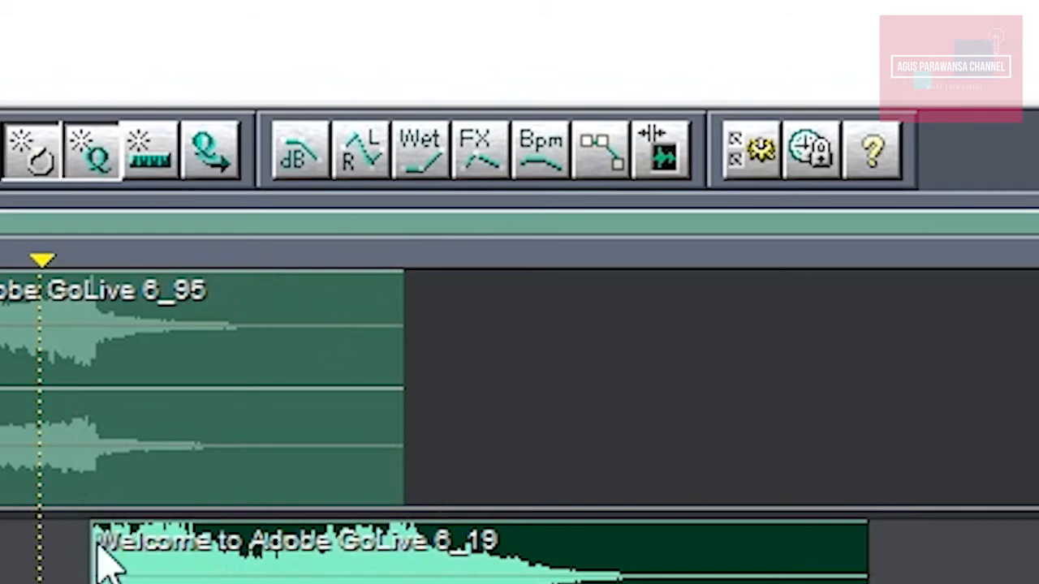
pyautogui.click(595, 172)
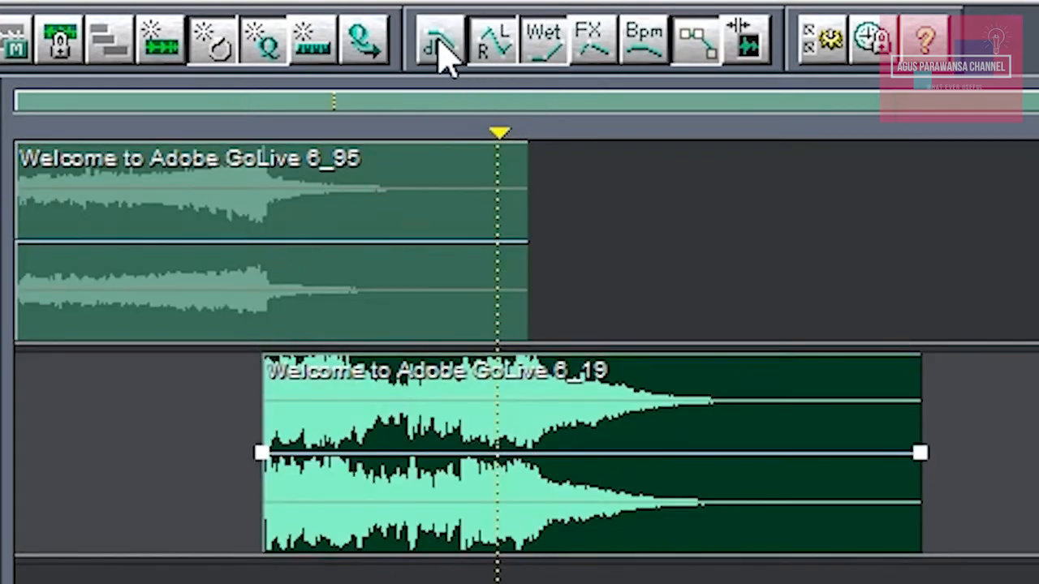
pyautogui.click(445, 51)
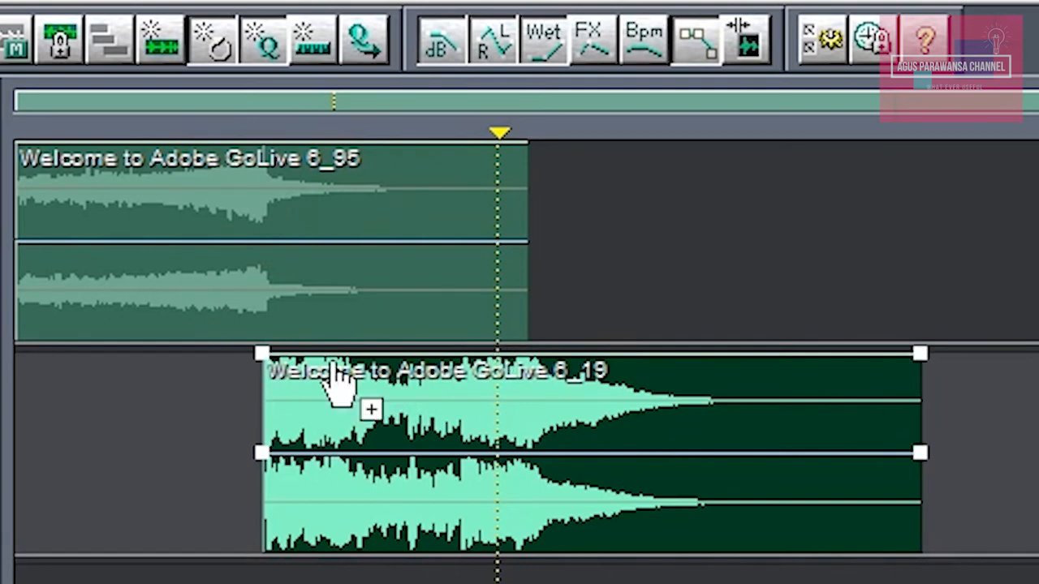
pyautogui.click(494, 45)
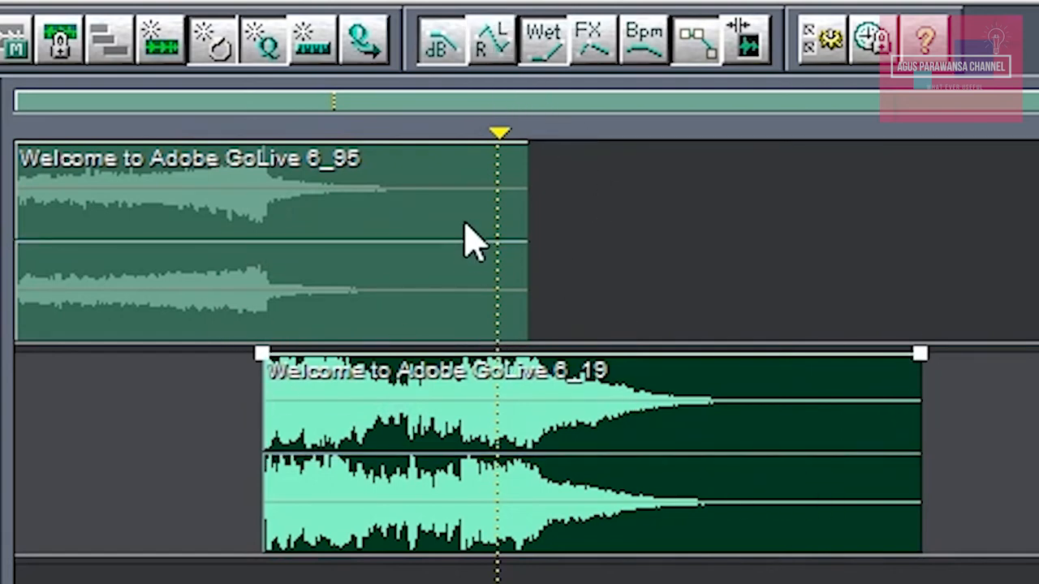
pyautogui.click(495, 47)
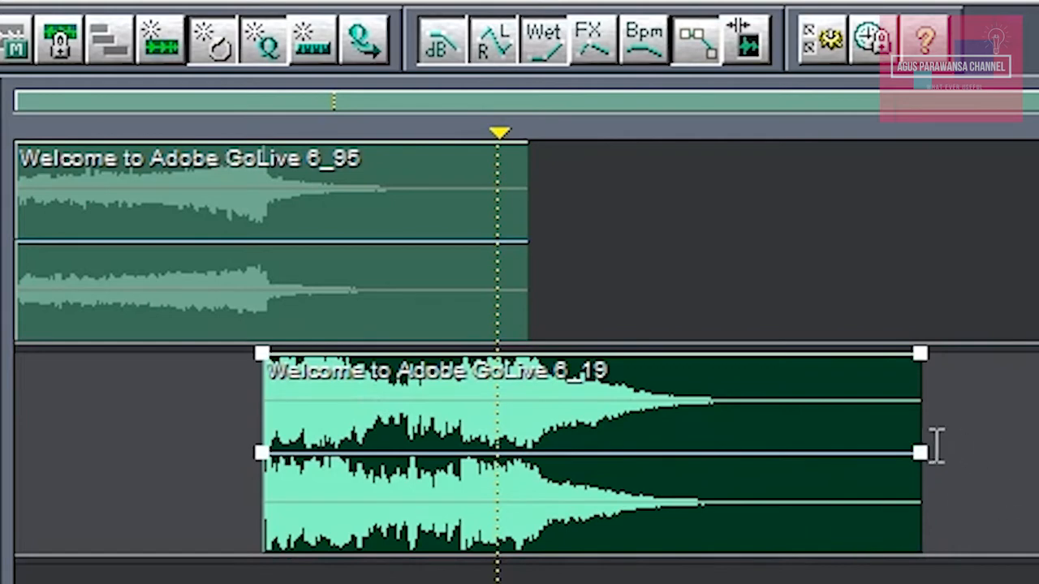
# - Raise both end points of the Track 2 clip's pan envelope slightly above center and deselect the clip
pyautogui.moveTo(920, 452); pyautogui.dragTo(920, 448)
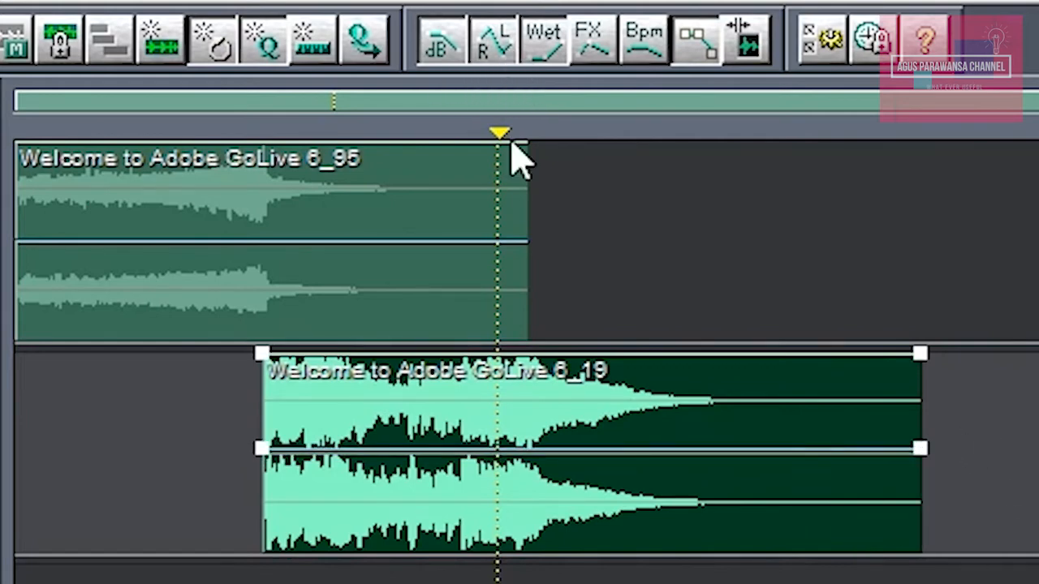
pyautogui.moveTo(261, 448)
pyautogui.mouseDown()
pyautogui.moveTo(264, 469)
pyautogui.moveTo(266, 453)
pyautogui.mouseUp()
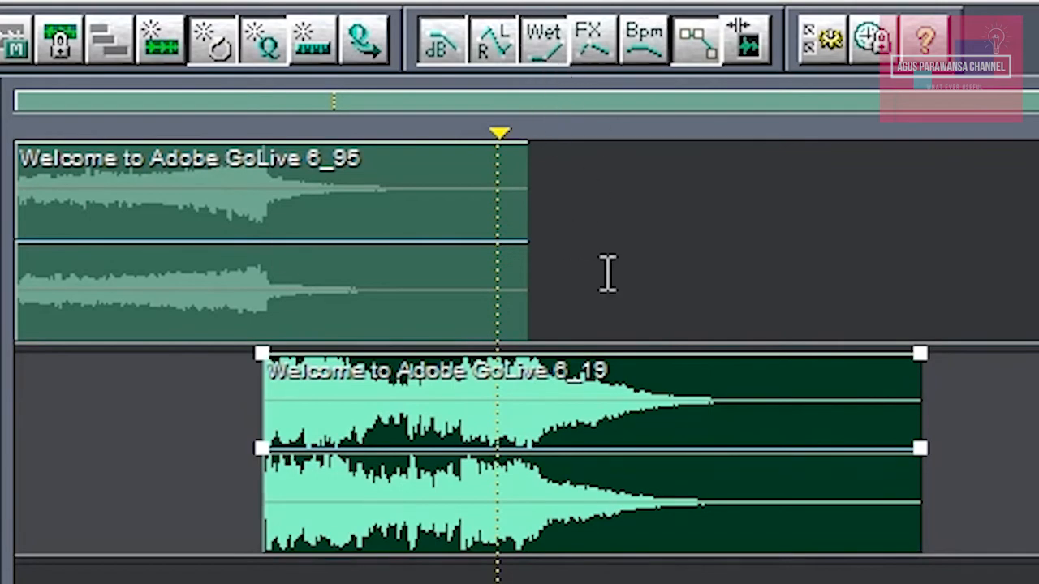
pyautogui.click(169, 435)
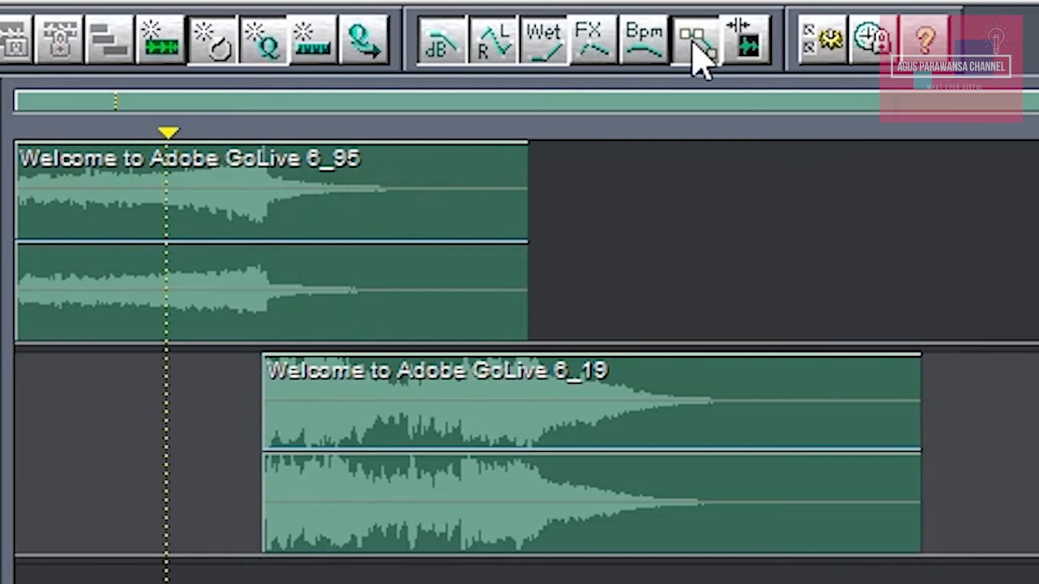
# - Turn clip envelope editing off, select each clip to compare its appearance without handles, and turn editing back on
pyautogui.click(455, 186)
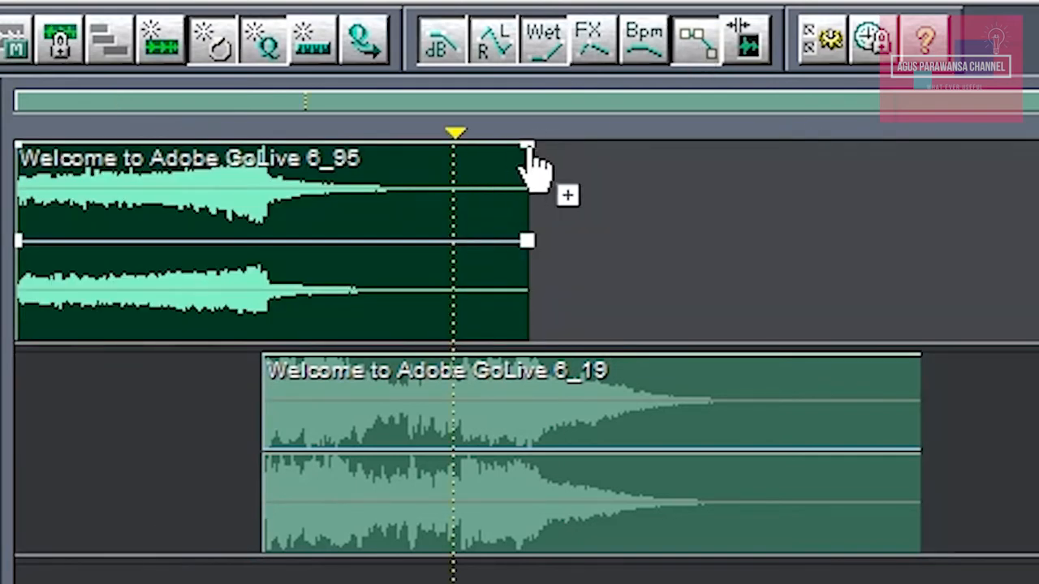
pyautogui.click(705, 51)
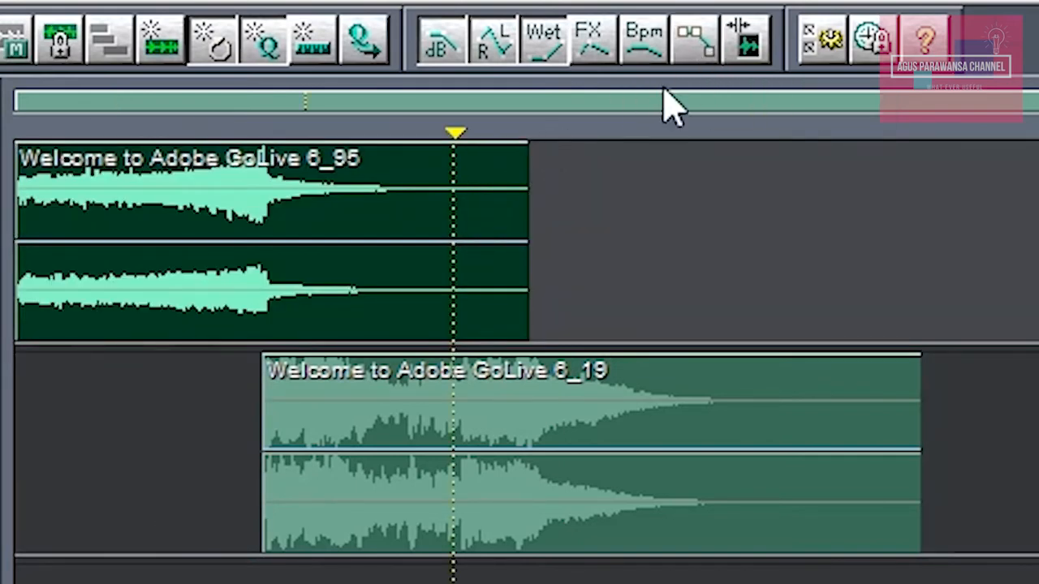
pyautogui.click(505, 172)
pyautogui.click(513, 415)
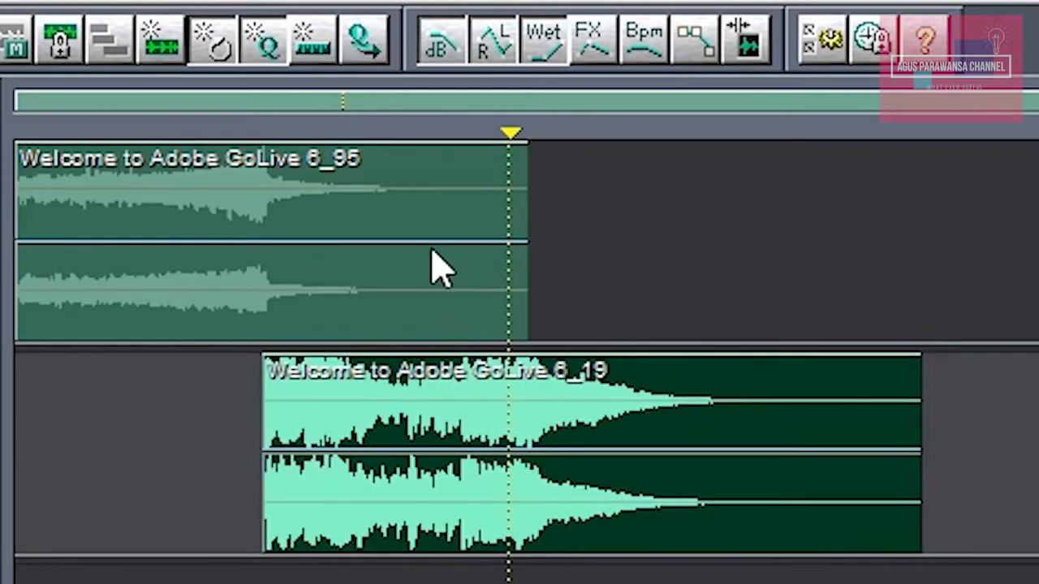
pyautogui.click(430, 215)
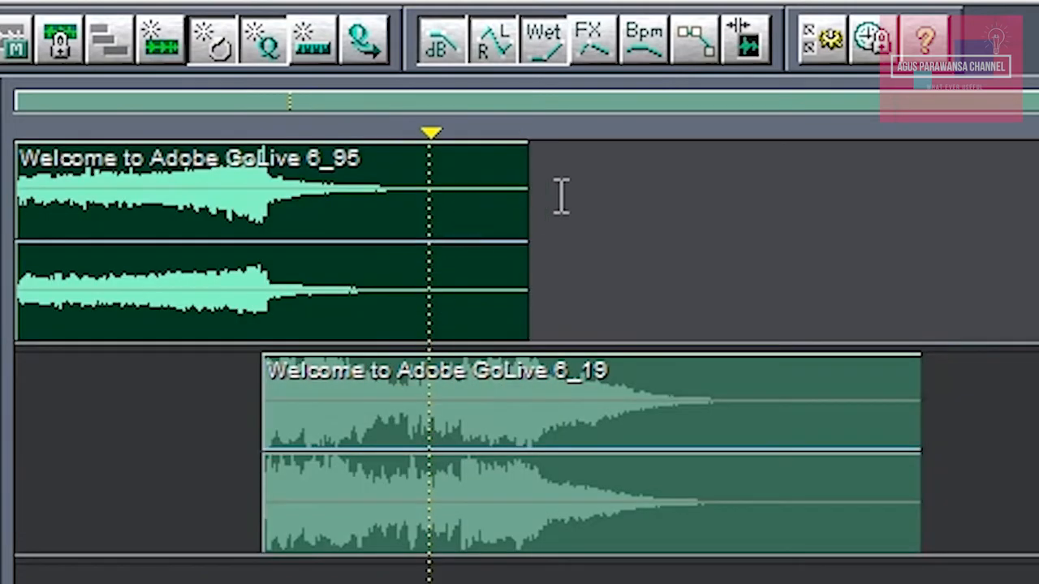
pyautogui.click(703, 56)
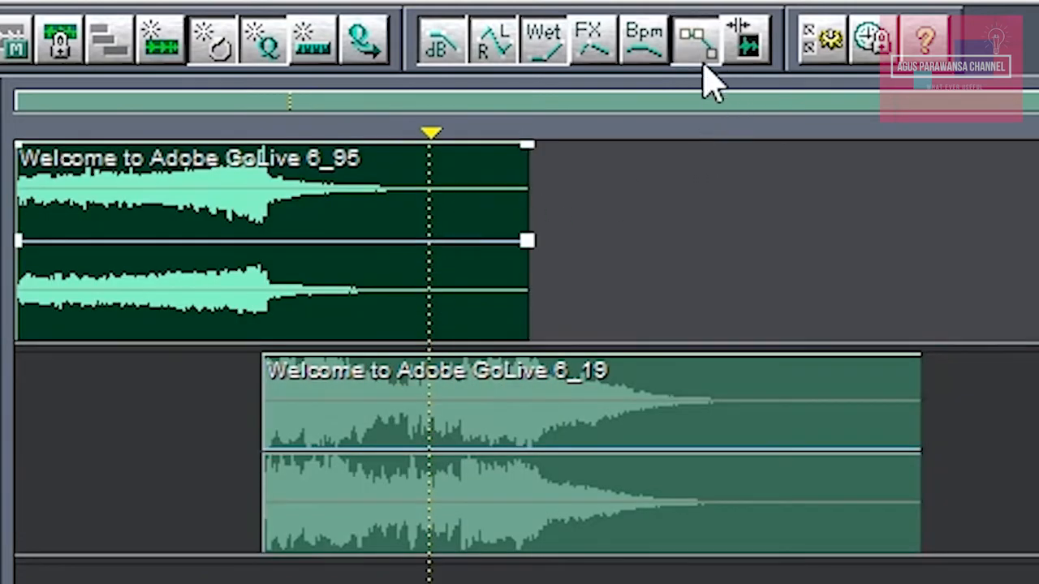
# - Mute Track 2 and place the playback cursor near the start of the Track 1 clip
pyautogui.click(214, 195)
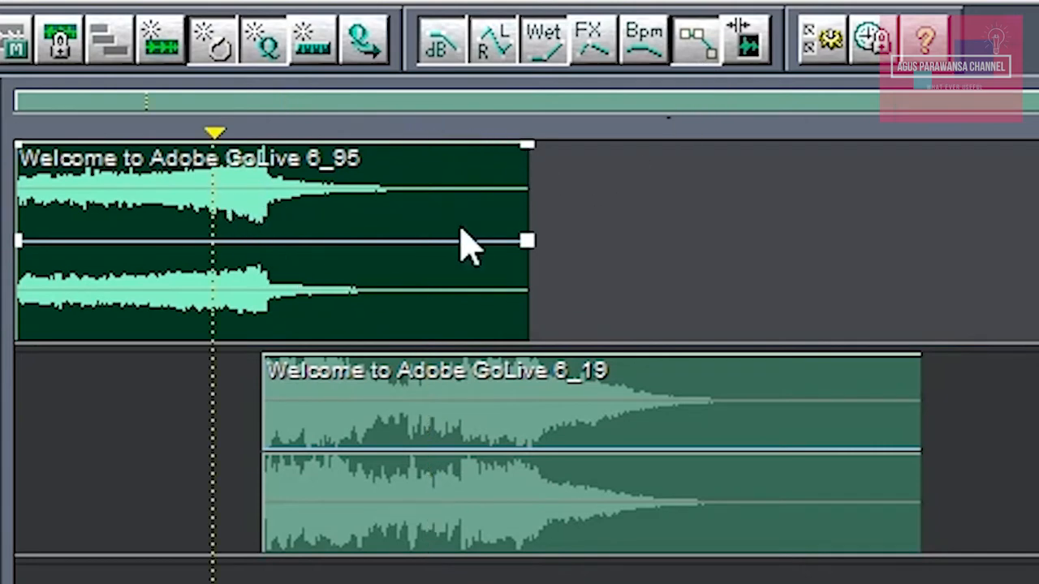
pyautogui.click(225, 197)
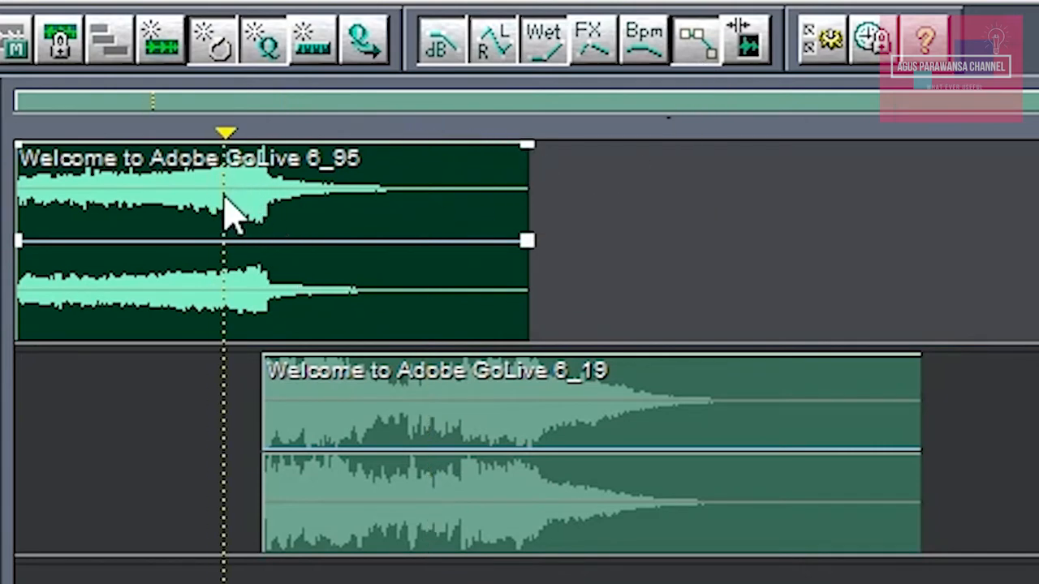
pyautogui.click(181, 198)
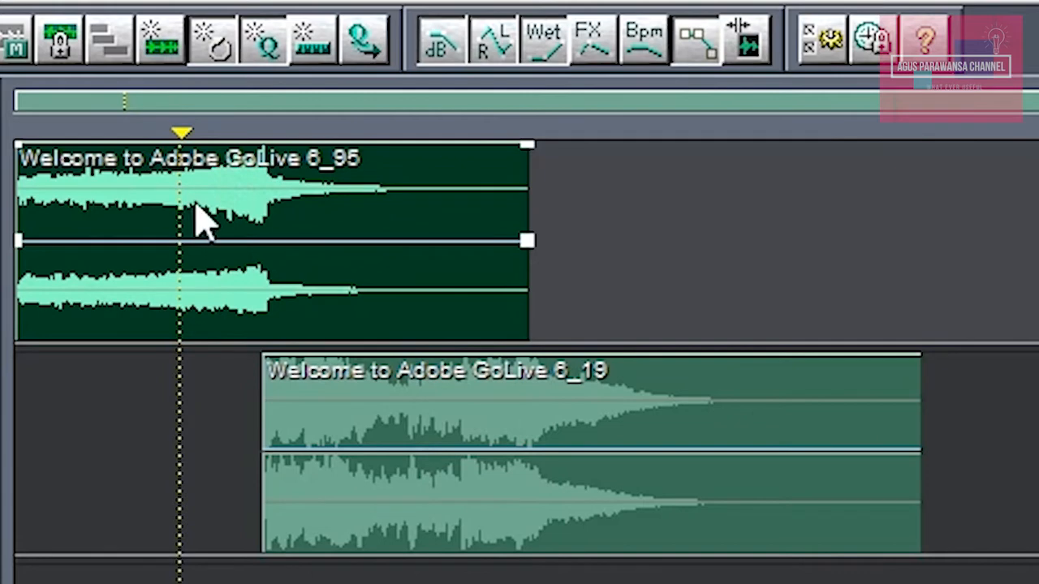
pyautogui.click(0, 418)
pyautogui.click(67, 292)
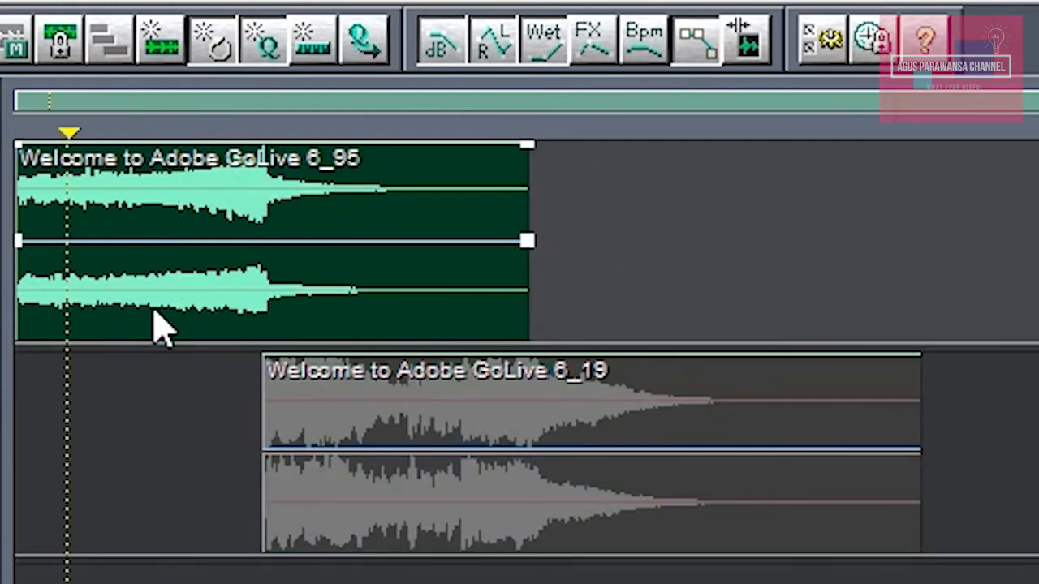
# - Play short passages of the Track 1 clip from several start points to locate where its level peaks
pyautogui.click(164, 323)
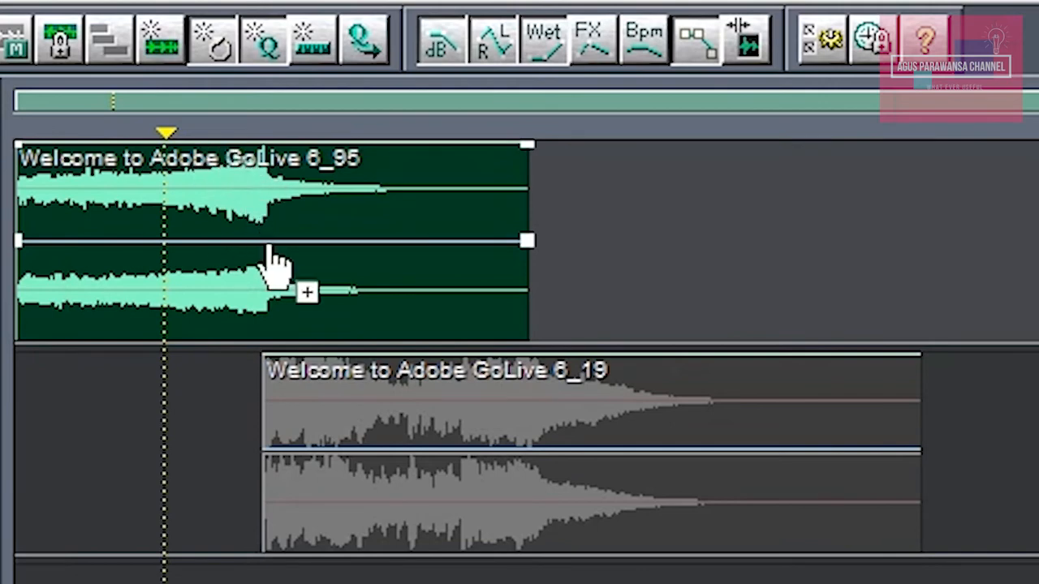
pyautogui.press('space')
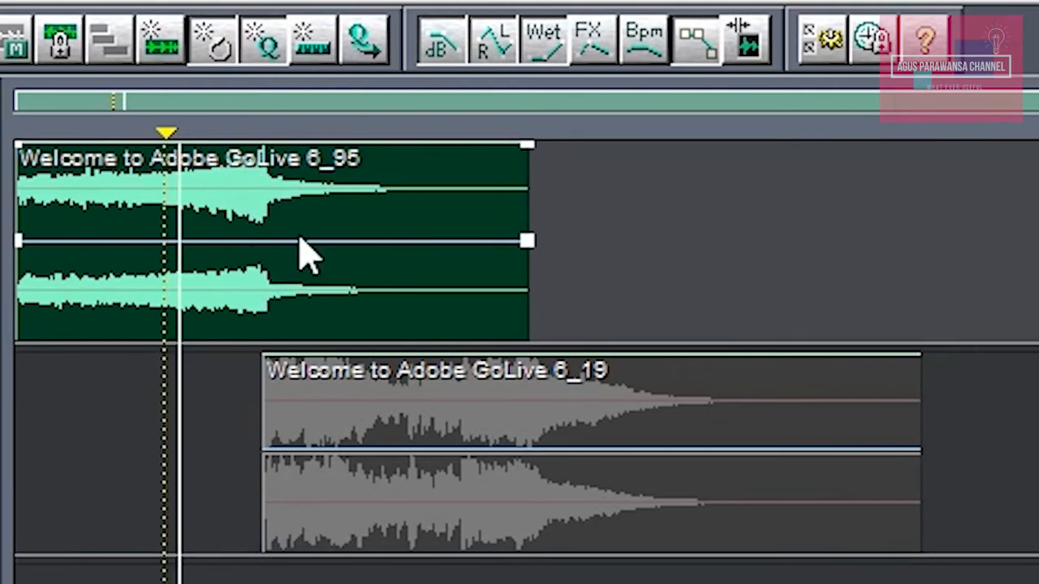
pyautogui.press('space')
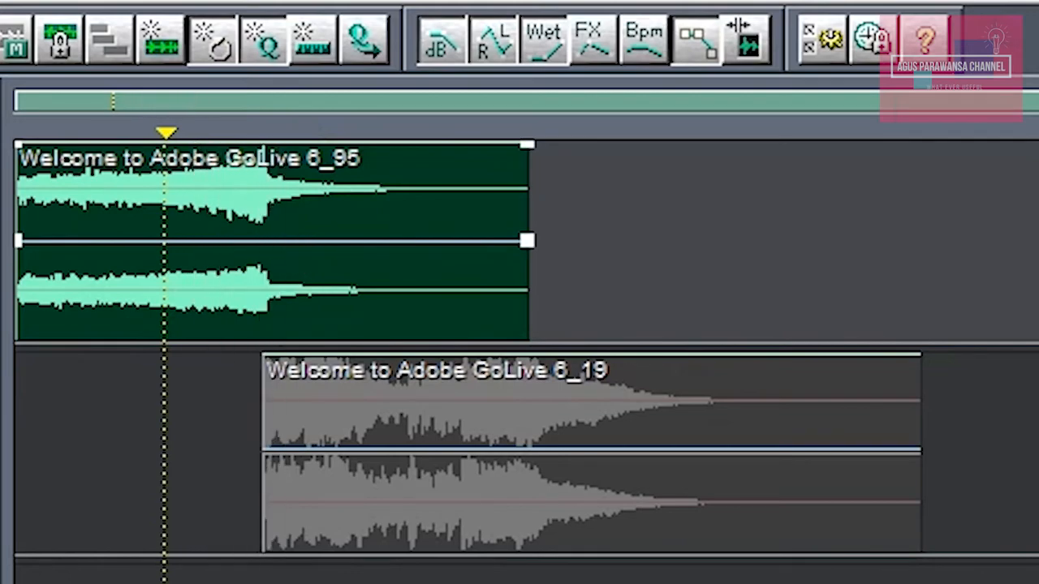
pyautogui.click(253, 224)
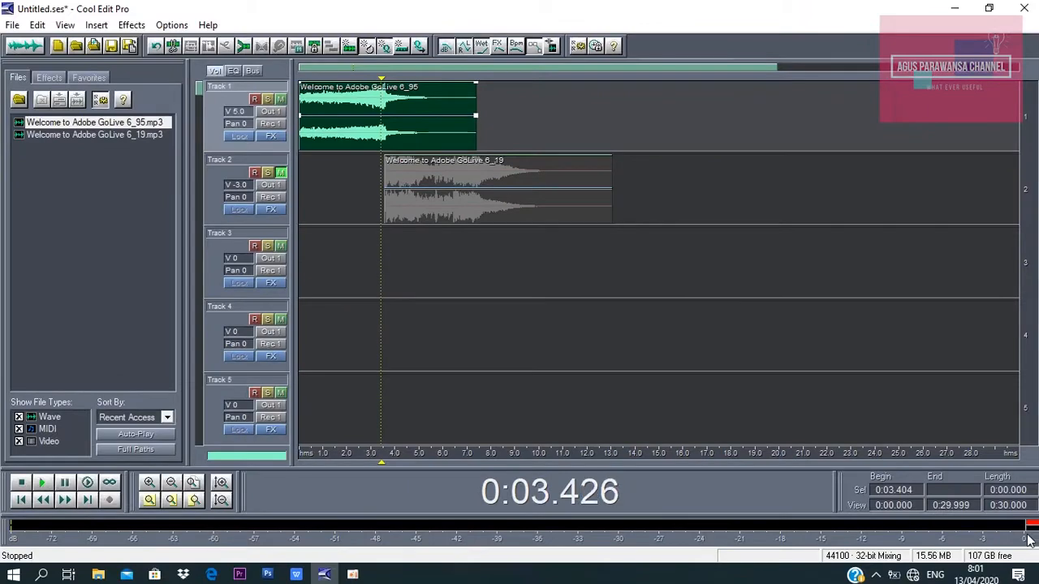
pyautogui.press('space')
pyautogui.press('space')
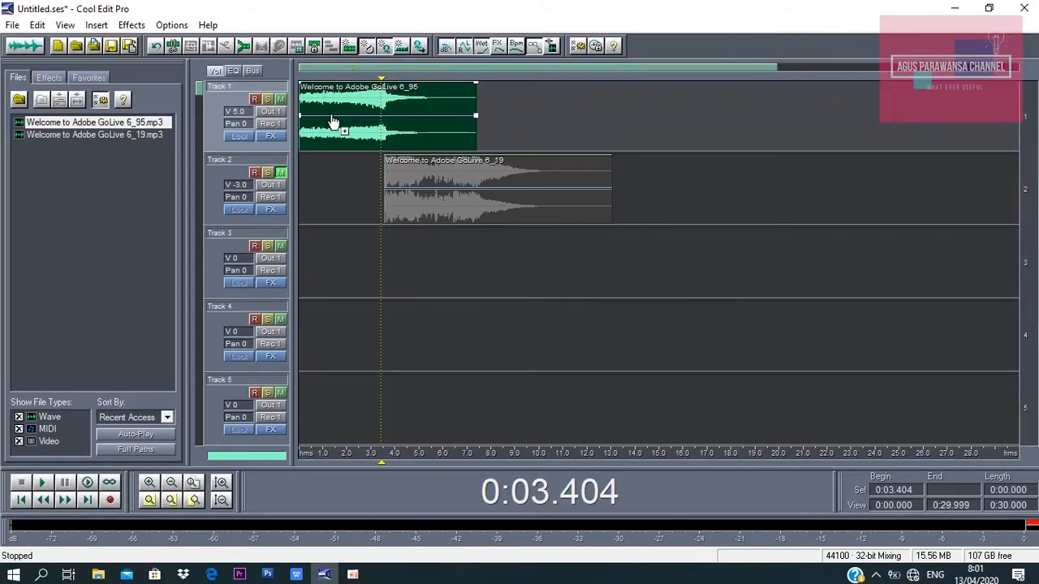
pyautogui.click(324, 154)
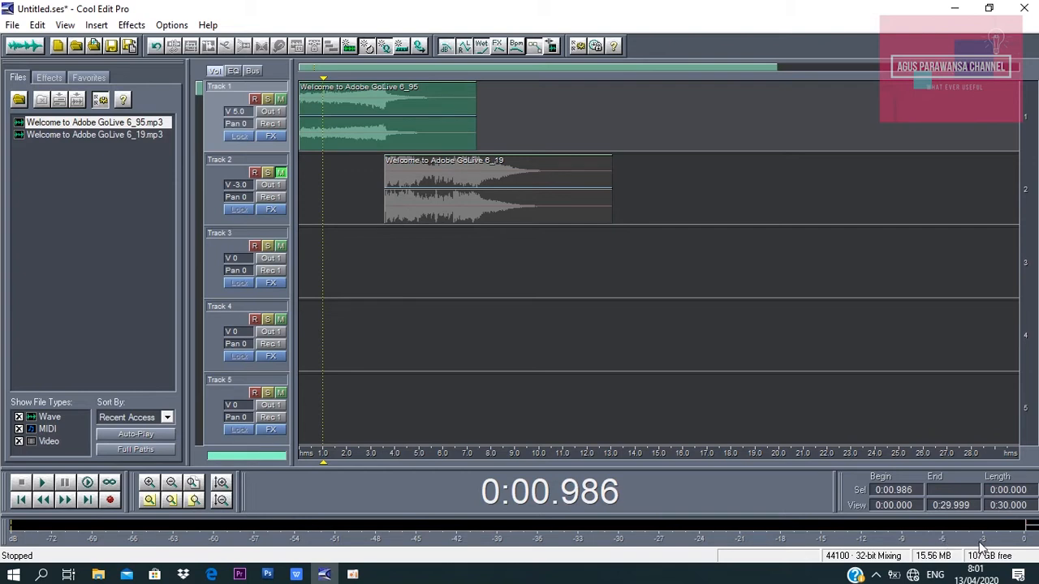
pyautogui.press('space')
pyautogui.press('space')
# - Dip the Track 1 clip's volume envelope to about 56% across the loud passage between about 3.1 and 3.6 seconds
pyautogui.click(370, 144)
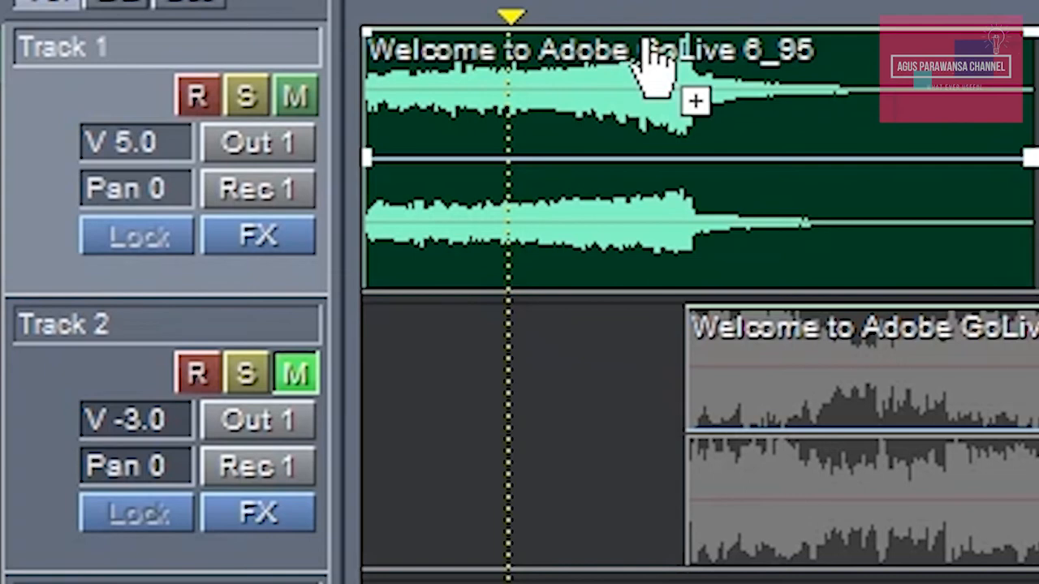
pyautogui.moveTo(682, 34); pyautogui.dragTo(715, 121)
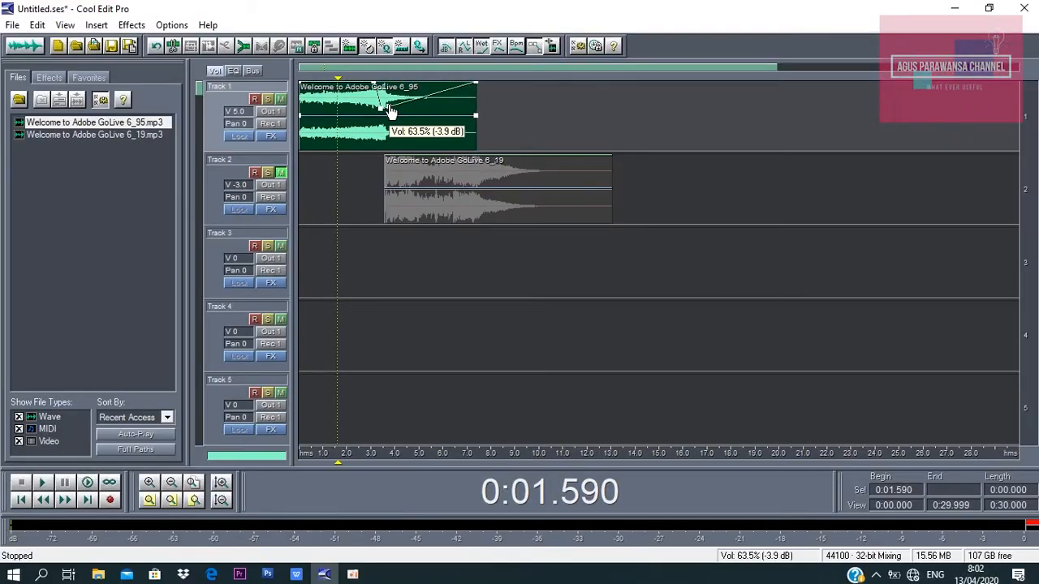
pyautogui.moveTo(391, 111); pyautogui.dragTo(390, 87)
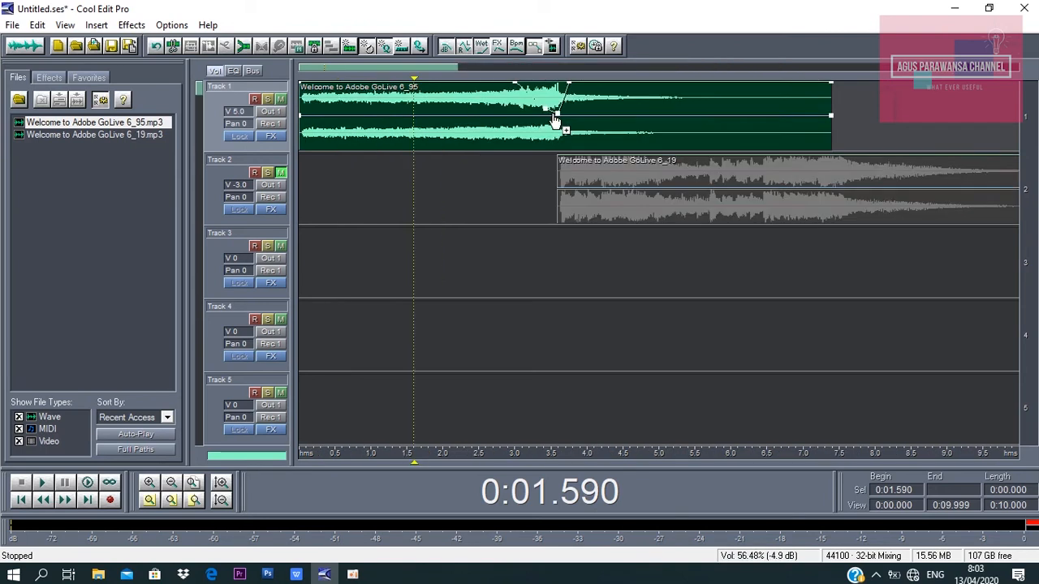
pyautogui.moveTo(555, 118); pyautogui.dragTo(523, 115)
# - Play Track 1 through the lowered passage to check its level, and place the cursor at about 2.2 seconds
pyautogui.press('space')
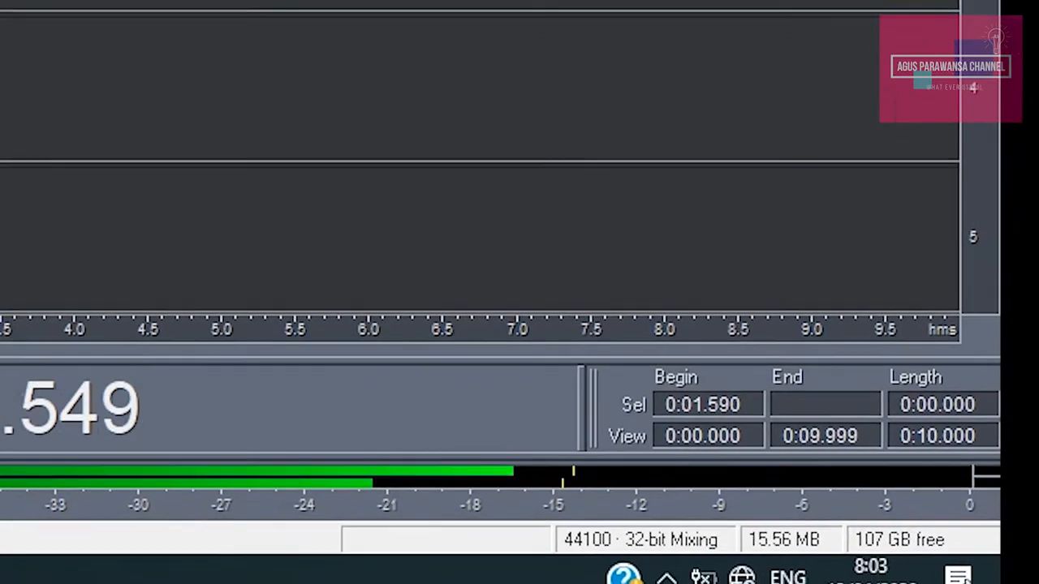
pyautogui.press('space')
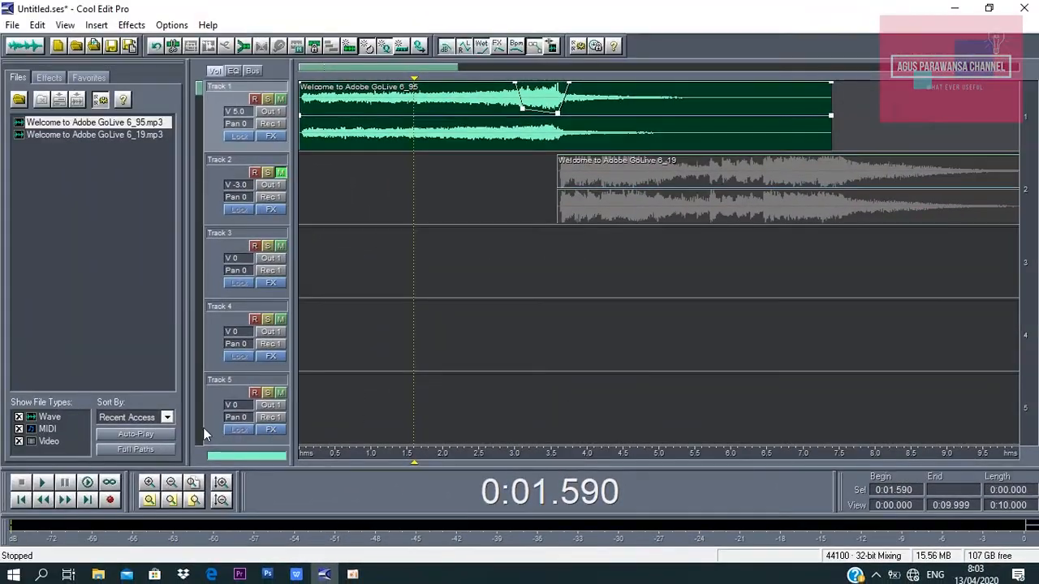
pyautogui.click(43, 484)
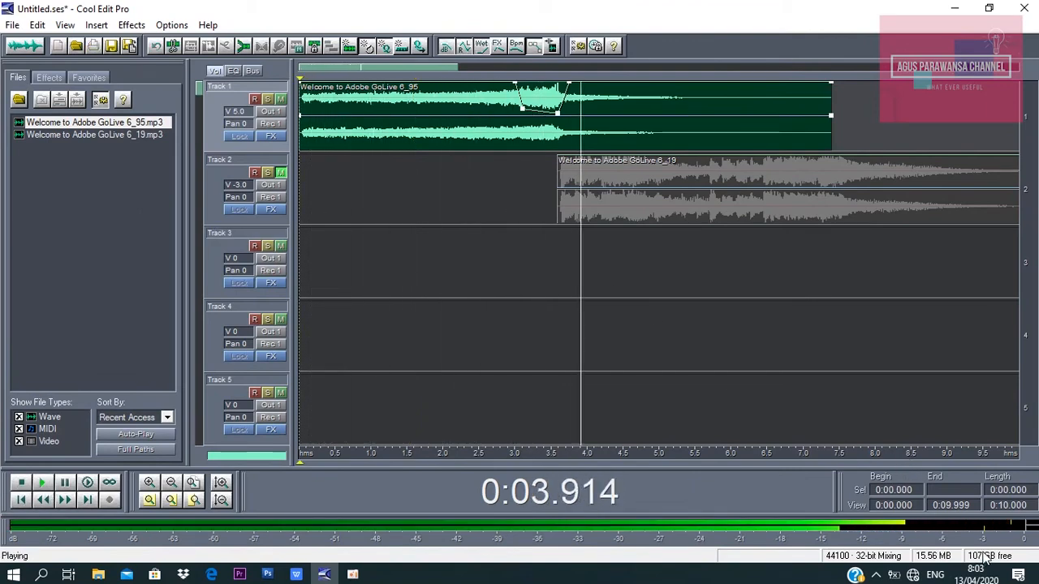
pyautogui.click(457, 253)
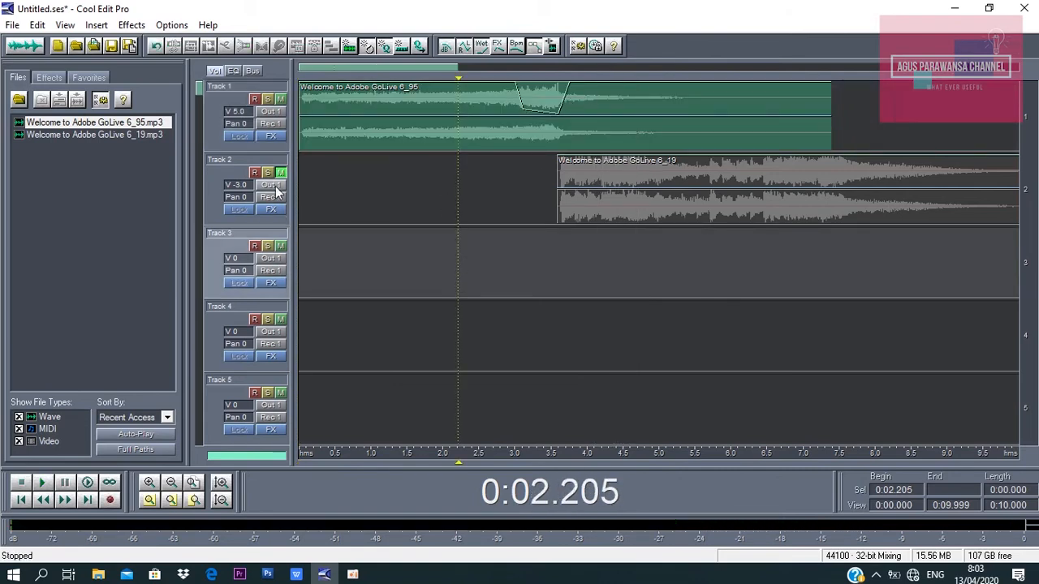
# - Unmute Track 2 and play both tracks together around the point where the Track 2 clip begins
pyautogui.click(314, 178)
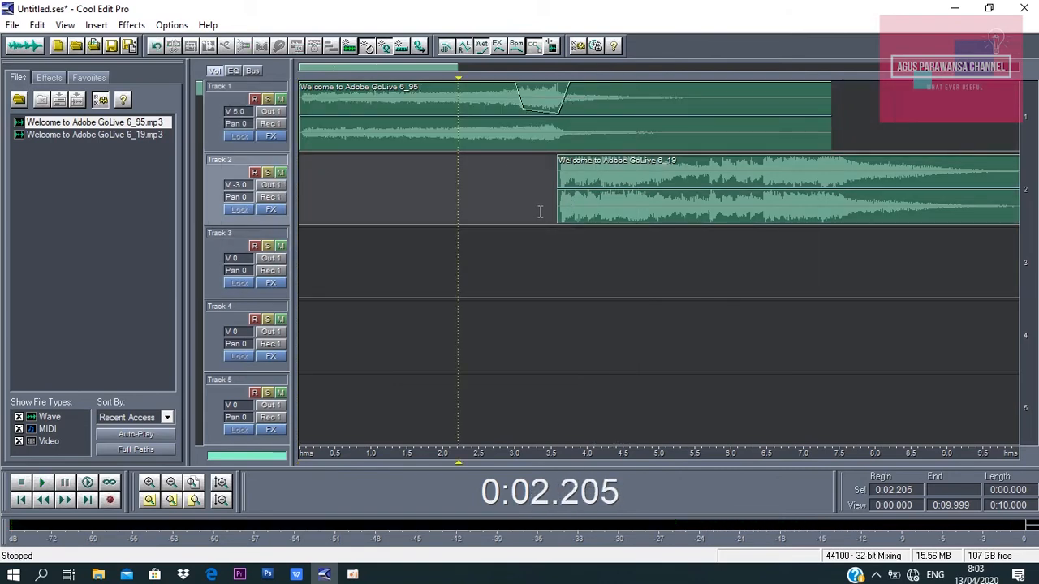
pyautogui.press('space')
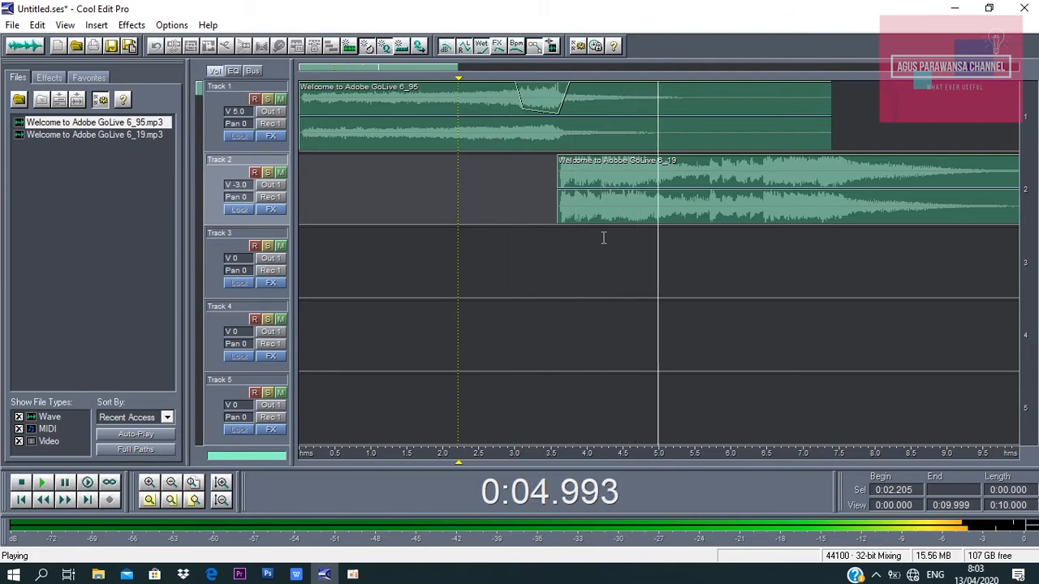
pyautogui.press('space')
pyautogui.press('space')
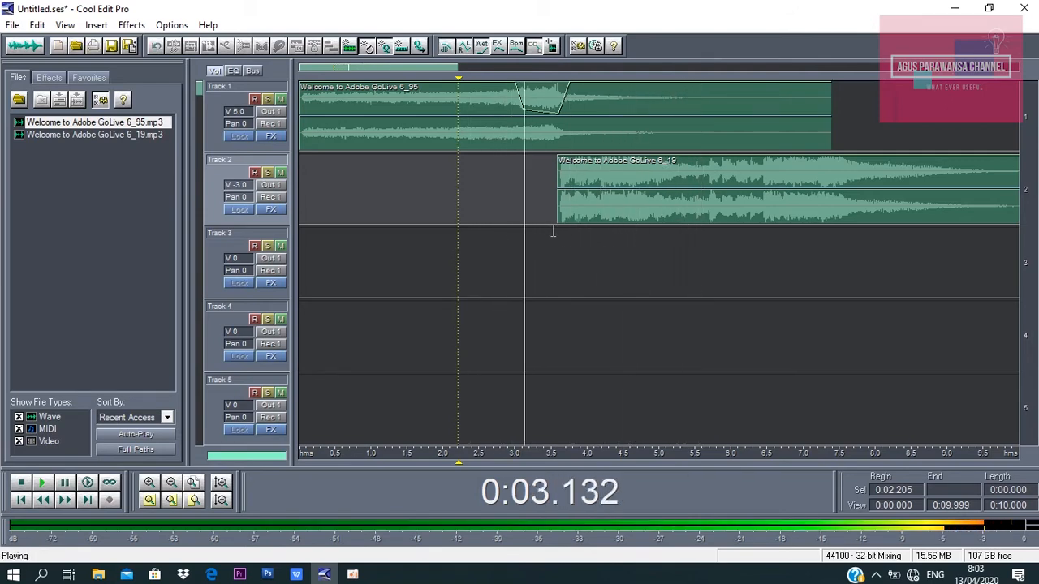
pyautogui.click(352, 202)
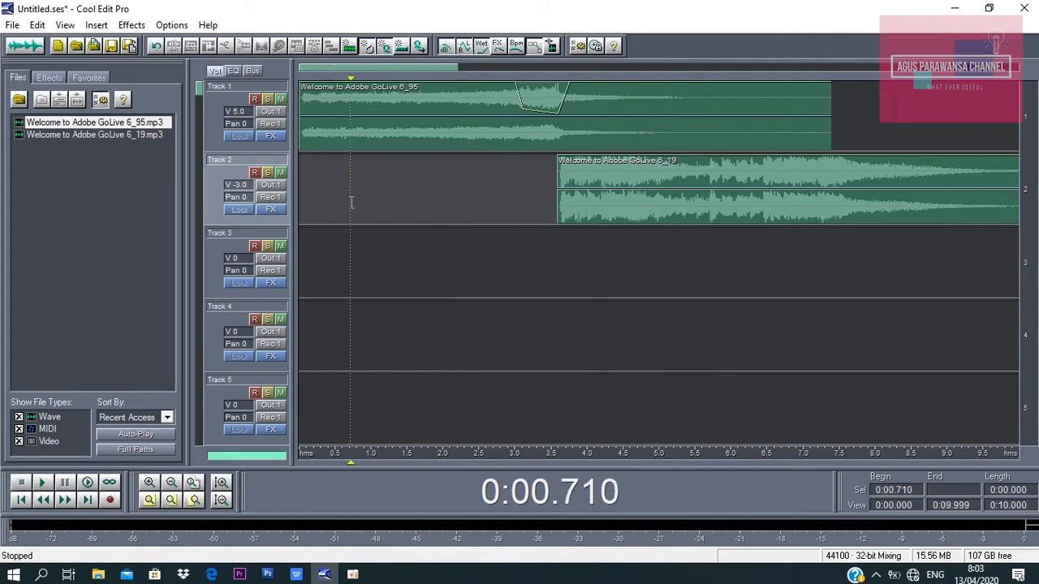
pyautogui.click(554, 241)
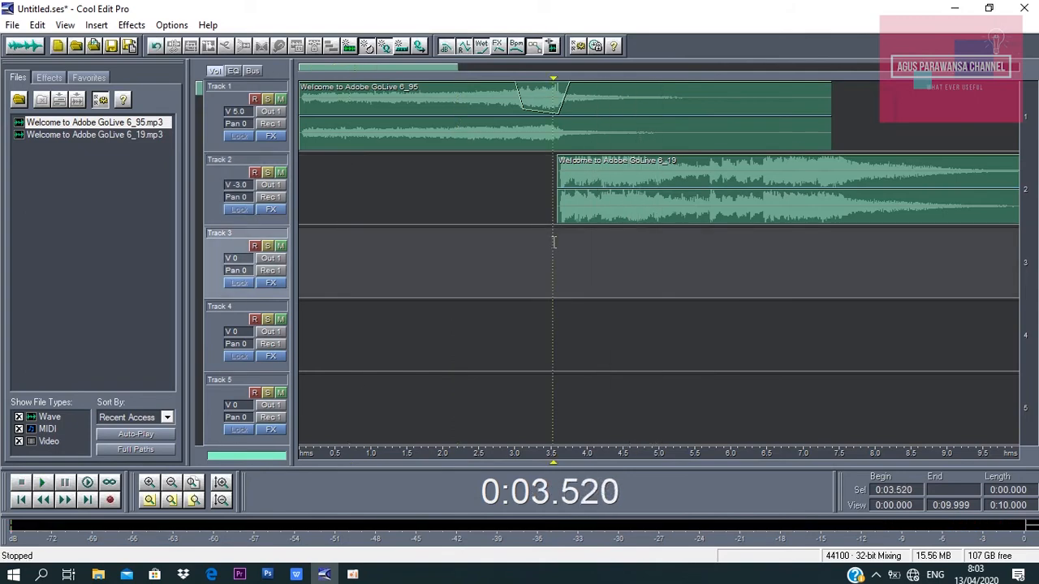
pyautogui.press('space')
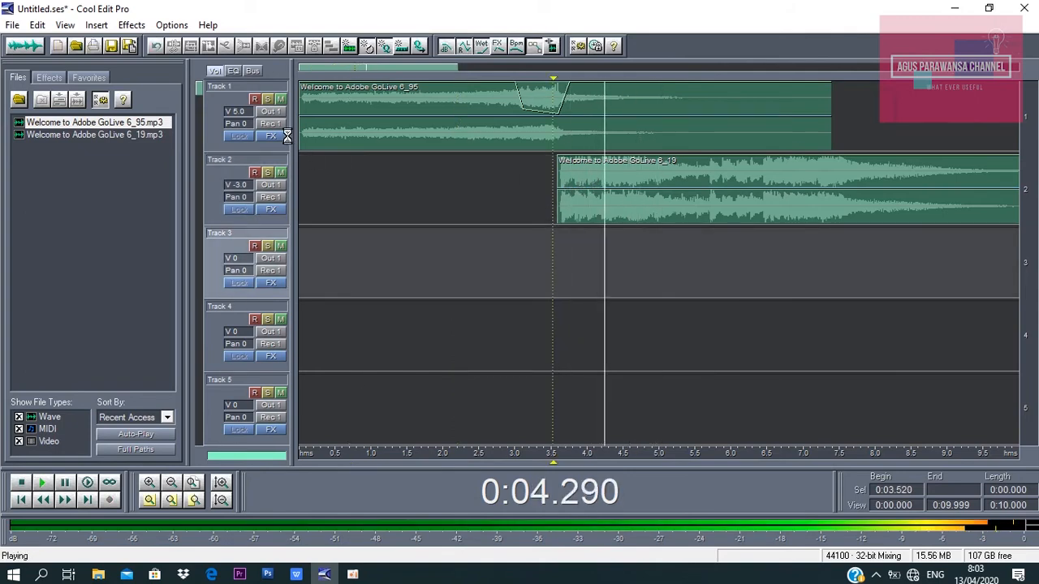
pyautogui.press('space')
# - Mute Track 1 and play the start of the Track 2 clip on its own from about 3.5 seconds
pyautogui.click(281, 100)
pyautogui.click(281, 100)
pyautogui.press('space')
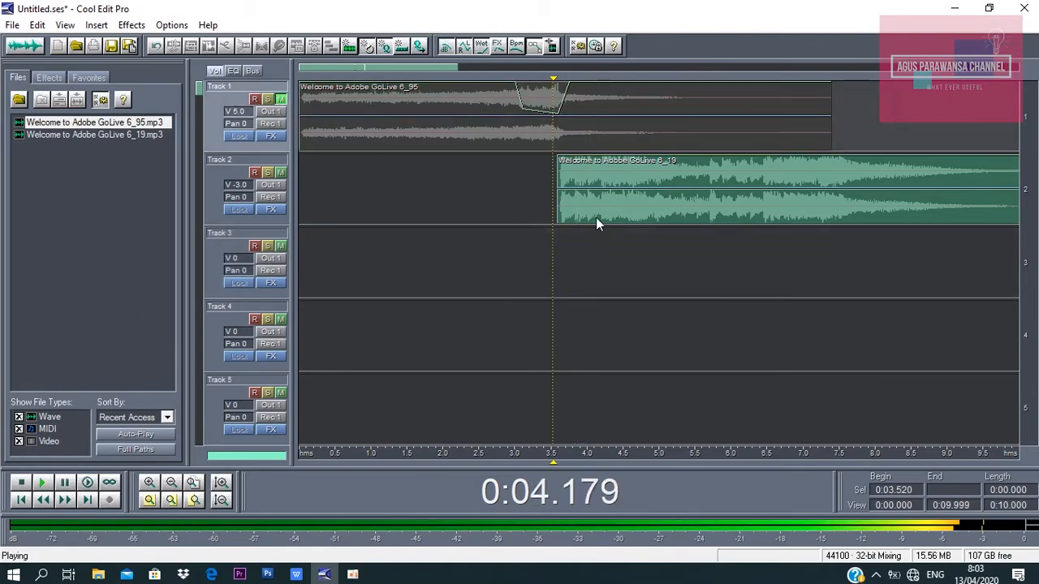
pyautogui.press('space')
pyautogui.press('space')
pyautogui.press('space')
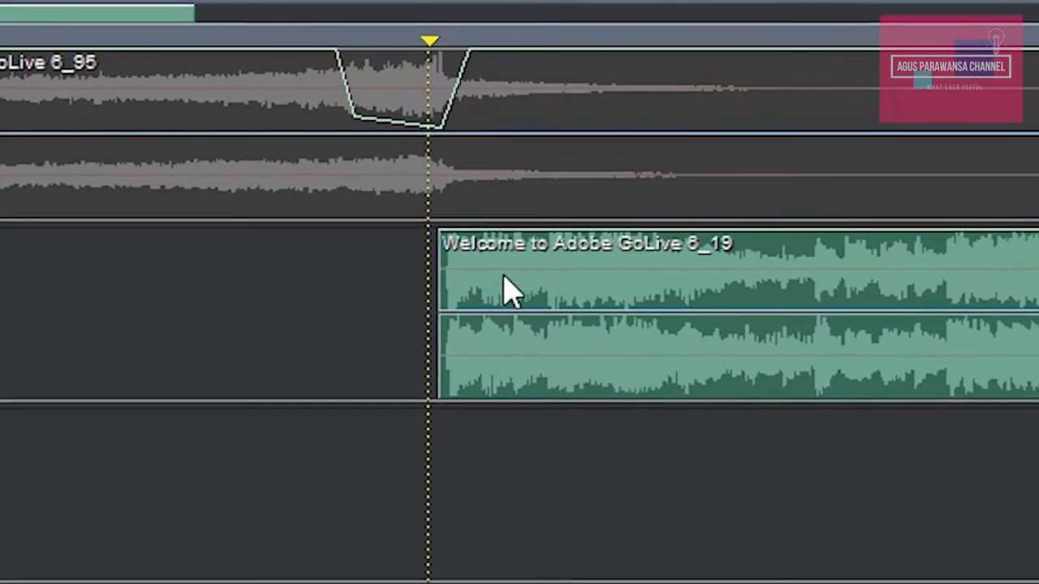
# - Silence the opening of the Track 2 clip by lowering its volume envelope to 0% from the clip's start to about 4.2 seconds
pyautogui.click(598, 188)
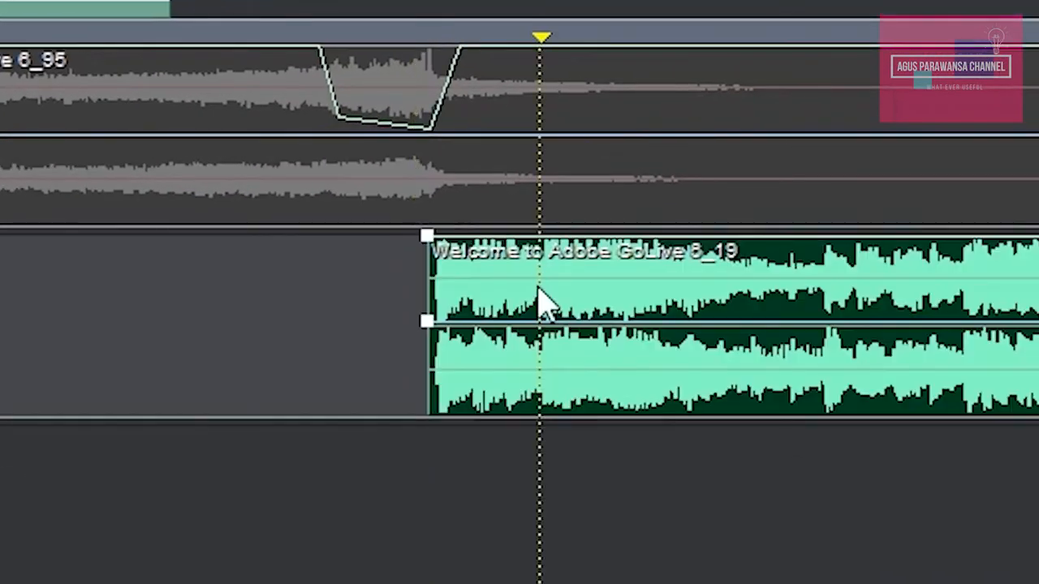
pyautogui.click(548, 238)
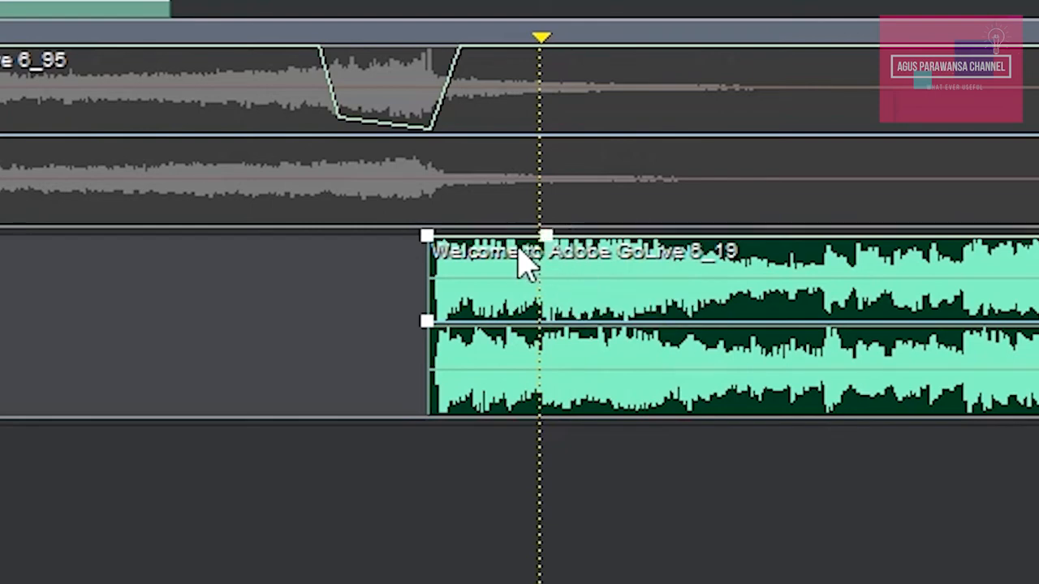
pyautogui.moveTo(529, 240); pyautogui.dragTo(533, 416)
pyautogui.moveTo(427, 237); pyautogui.dragTo(447, 515)
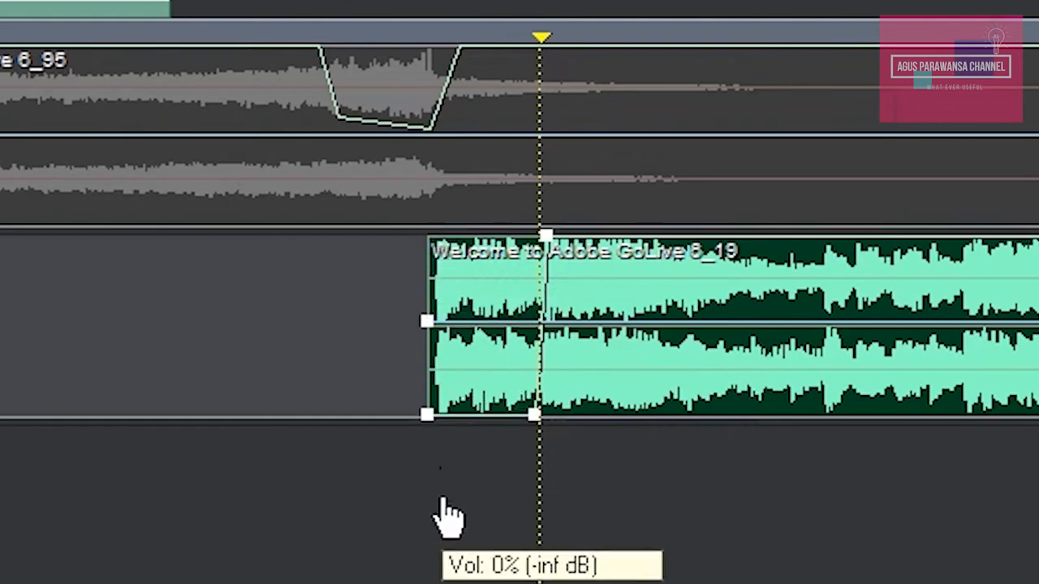
pyautogui.press('space')
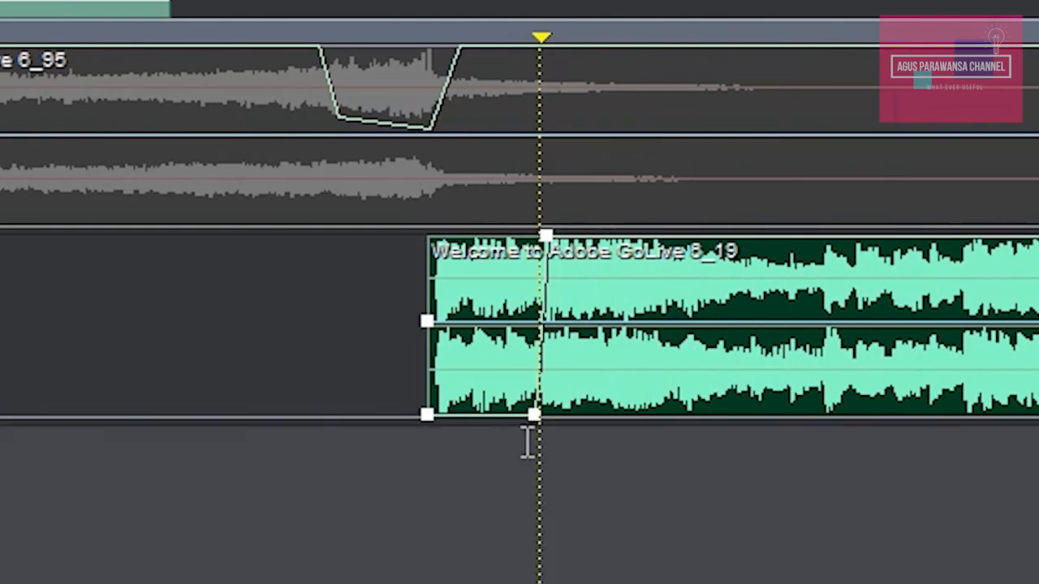
pyautogui.click(527, 435)
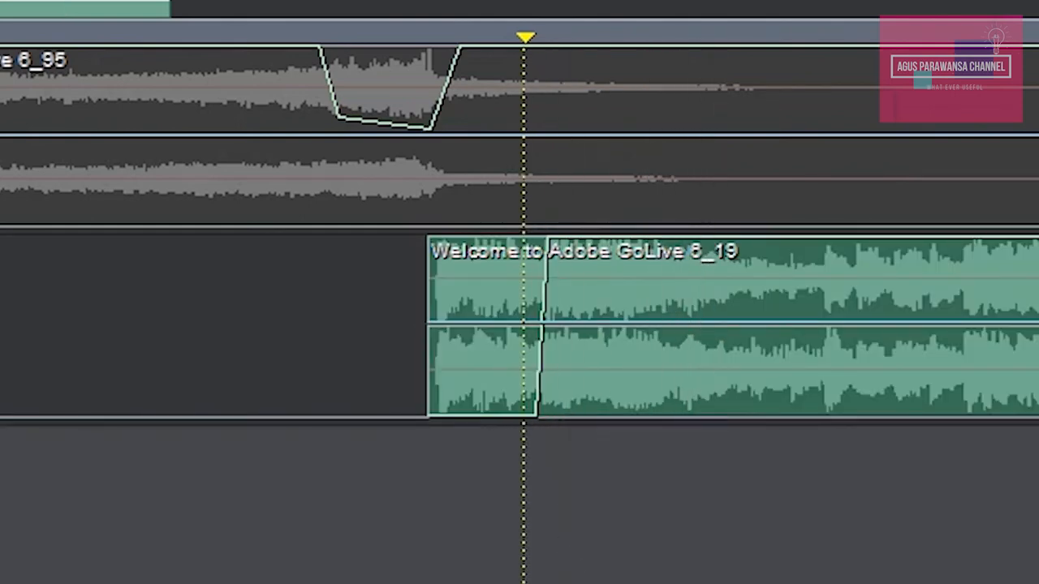
# - Fine-tune both points of the Track 2 volume envelope's steep rise near 4.2 seconds, and play across the transition
pyautogui.scroll(3, 694, 325)
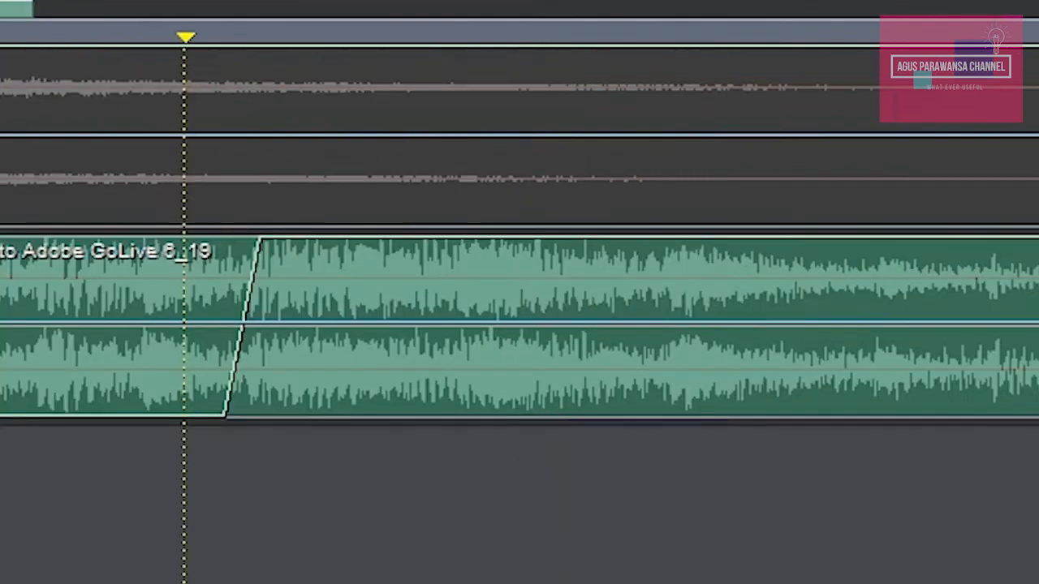
pyautogui.click(200, 359)
pyautogui.moveTo(221, 418); pyautogui.dragTo(245, 415)
pyautogui.moveTo(259, 238); pyautogui.dragTo(251, 238)
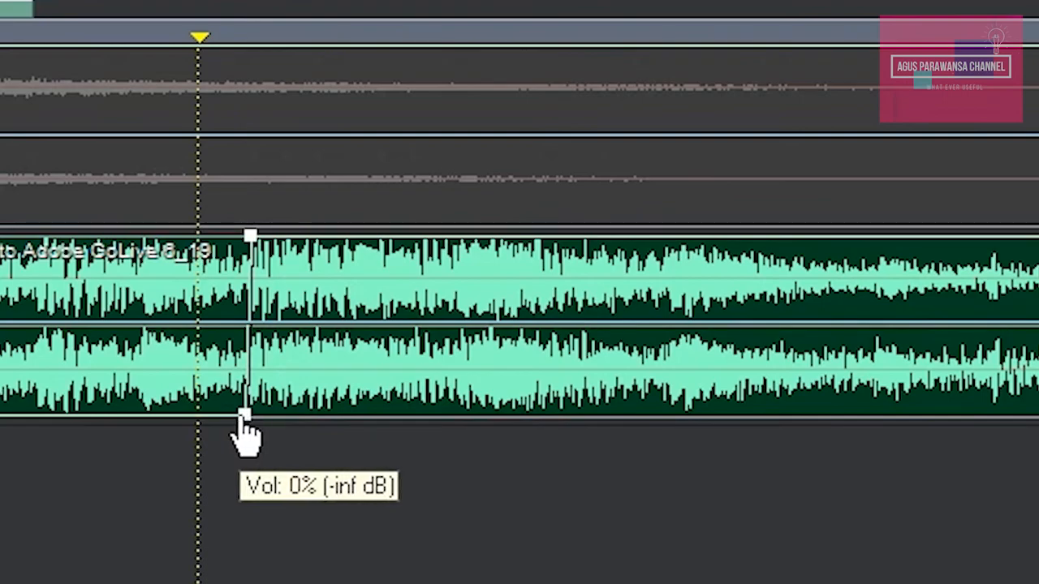
pyautogui.moveTo(245, 415); pyautogui.dragTo(234, 415)
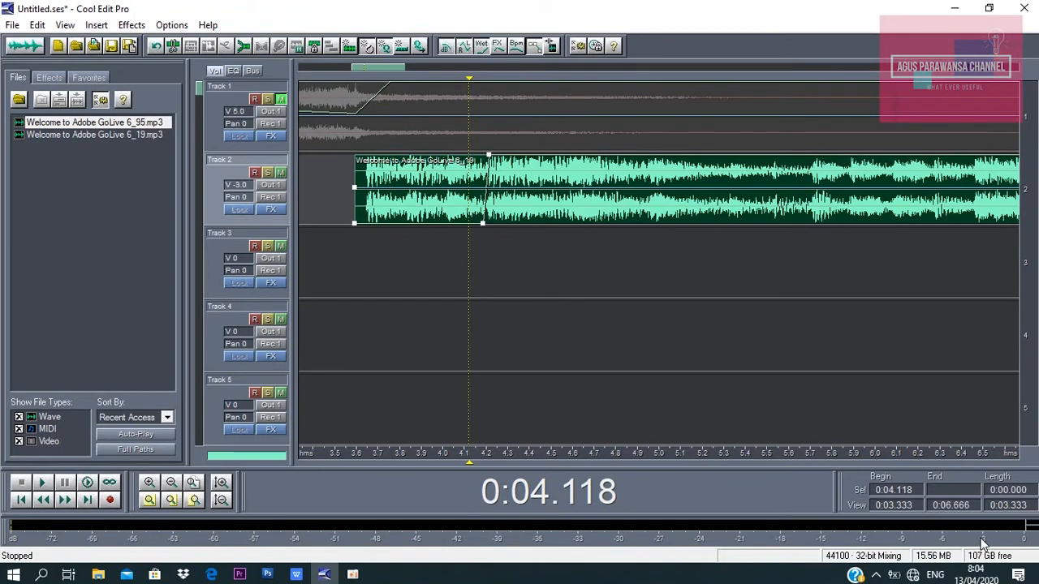
pyautogui.press('space')
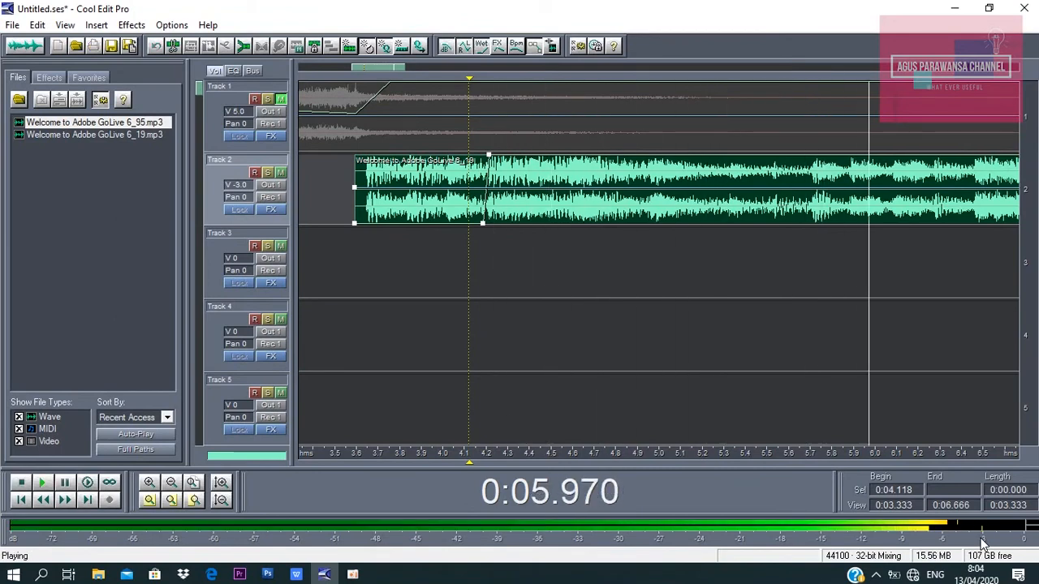
pyautogui.press('space')
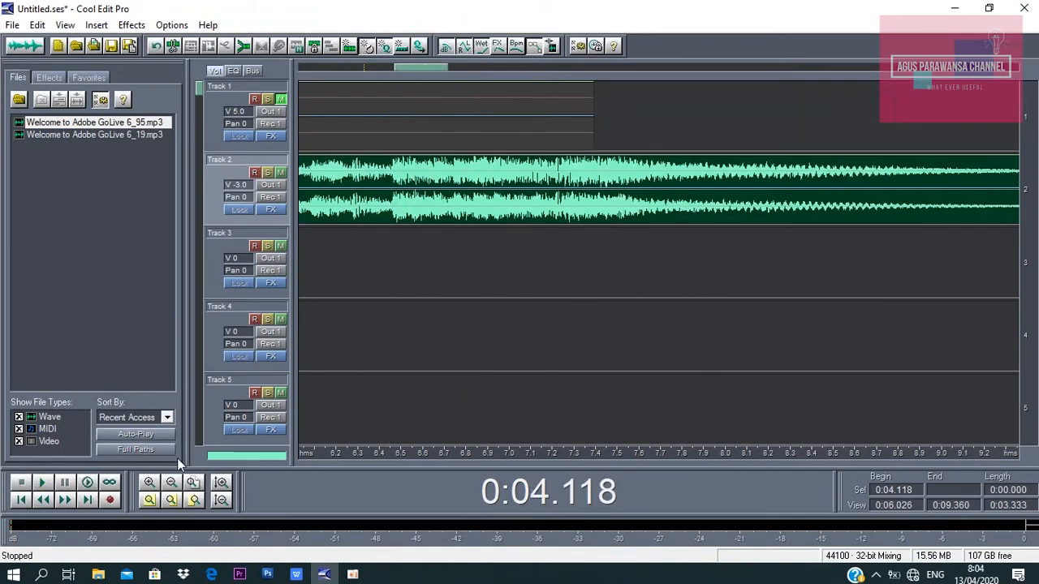
# - Unmute Track 1 and play both tracks together from before the Track 2 clip's entry to check the transition
pyautogui.click(173, 483)
pyautogui.click(366, 228)
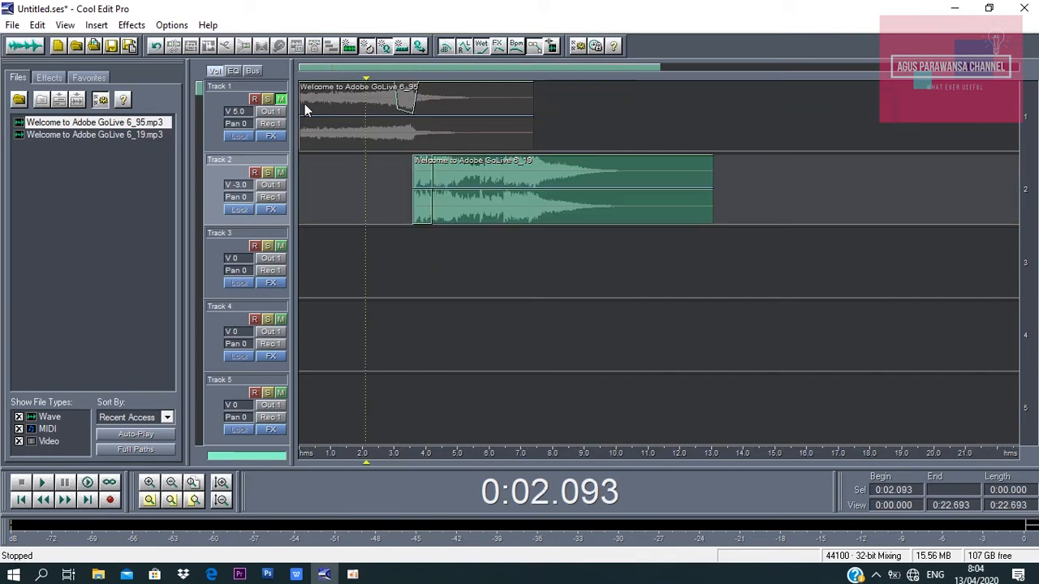
pyautogui.click(281, 99)
pyautogui.click(374, 213)
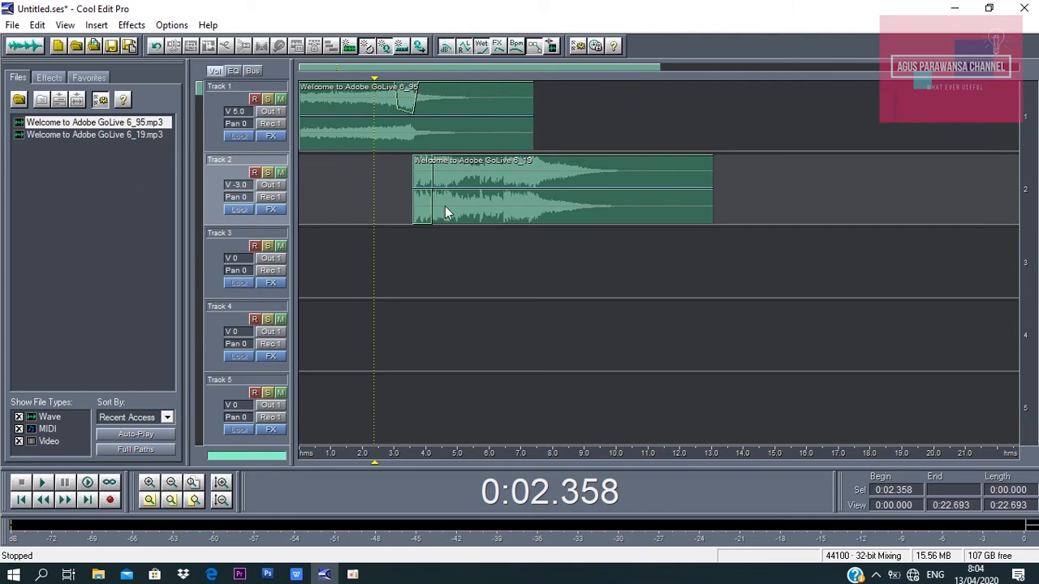
pyautogui.click(355, 167)
pyautogui.press('space')
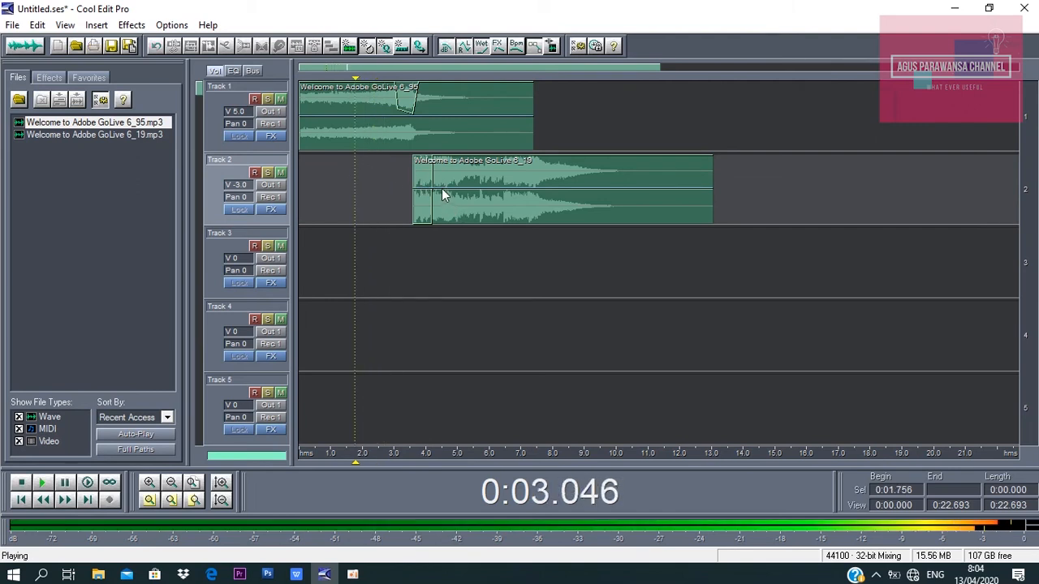
pyautogui.click(341, 187)
pyautogui.press('space')
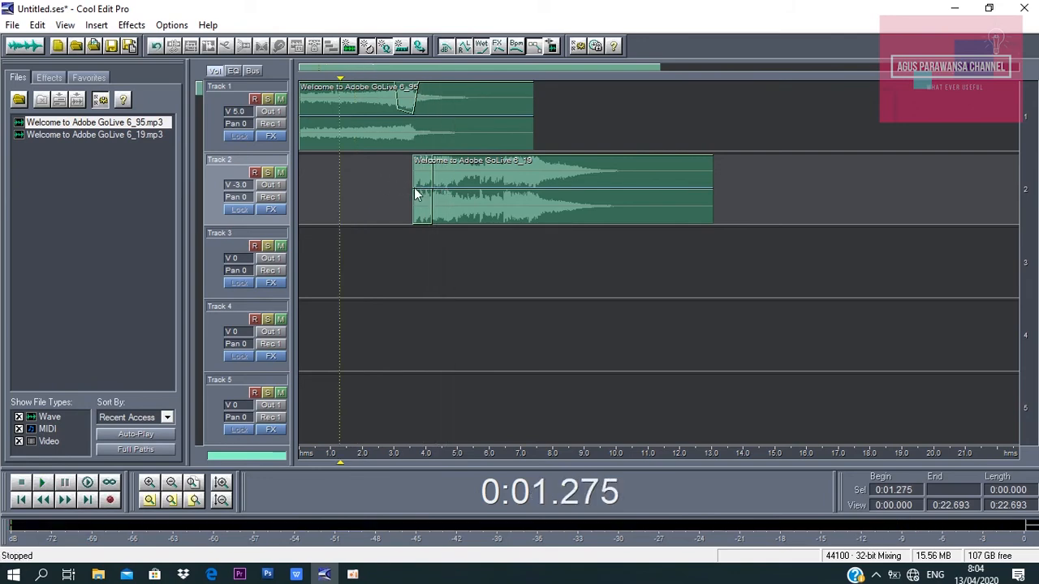
# - Move the Track 2 clip earlier so that it starts at about 3.0 seconds, overlapping the volume dip in the Track 1 clip
pyautogui.moveTo(414, 188); pyautogui.dragTo(396, 187)
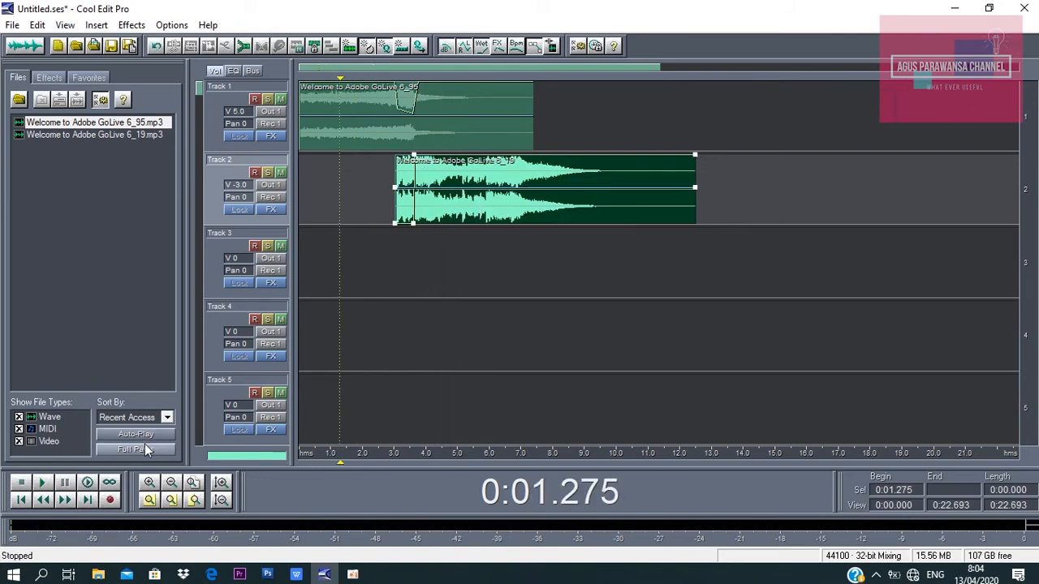
pyautogui.click(150, 483)
pyautogui.moveTo(473, 69); pyautogui.dragTo(375, 70)
pyautogui.moveTo(525, 192); pyautogui.dragTo(518, 195)
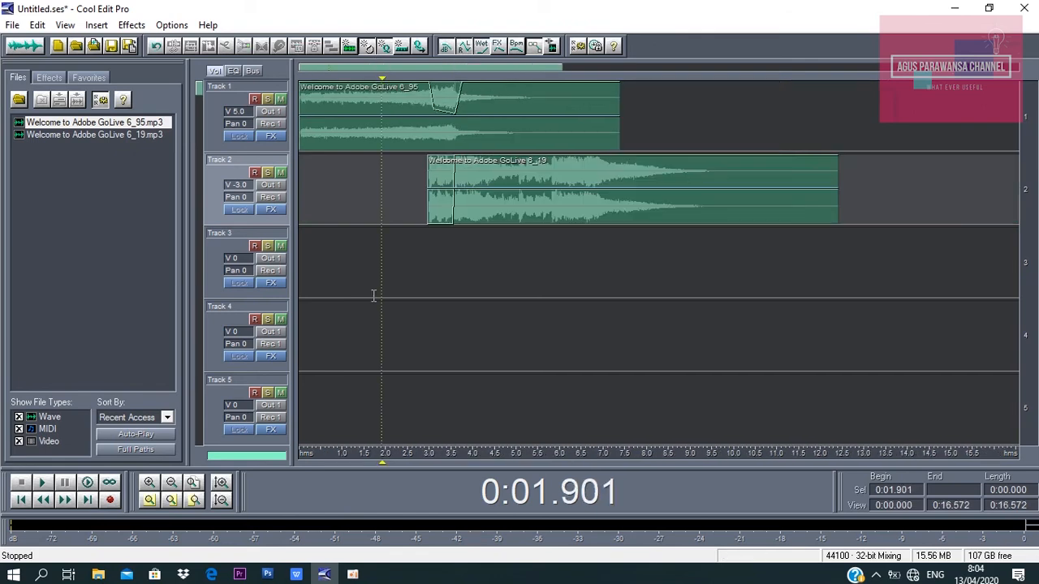
# - Play both tracks together from about 1.9 seconds, and replay the mix from the beginning to check the new overlap
pyautogui.press('space')
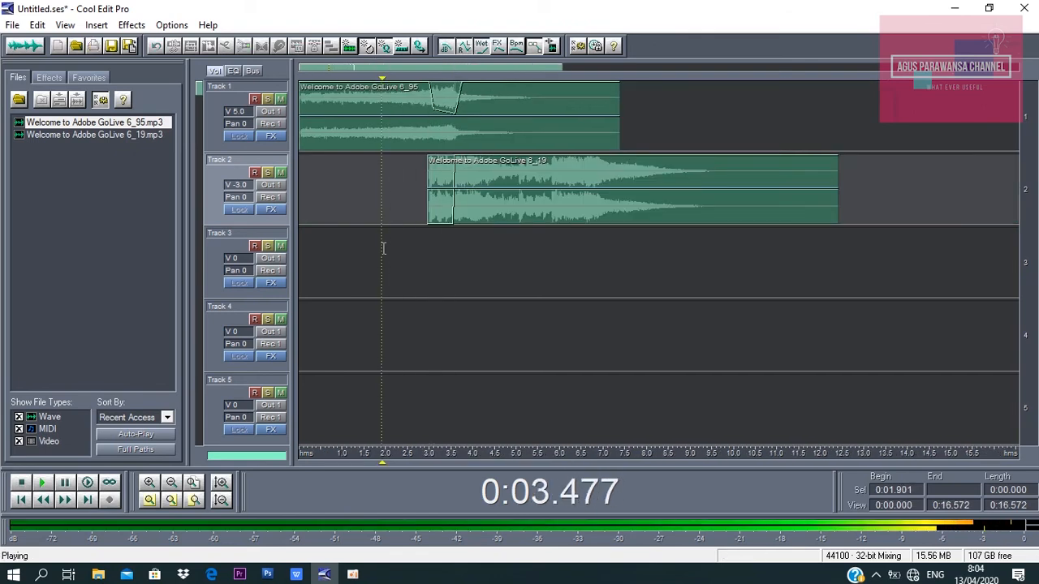
pyautogui.press('space')
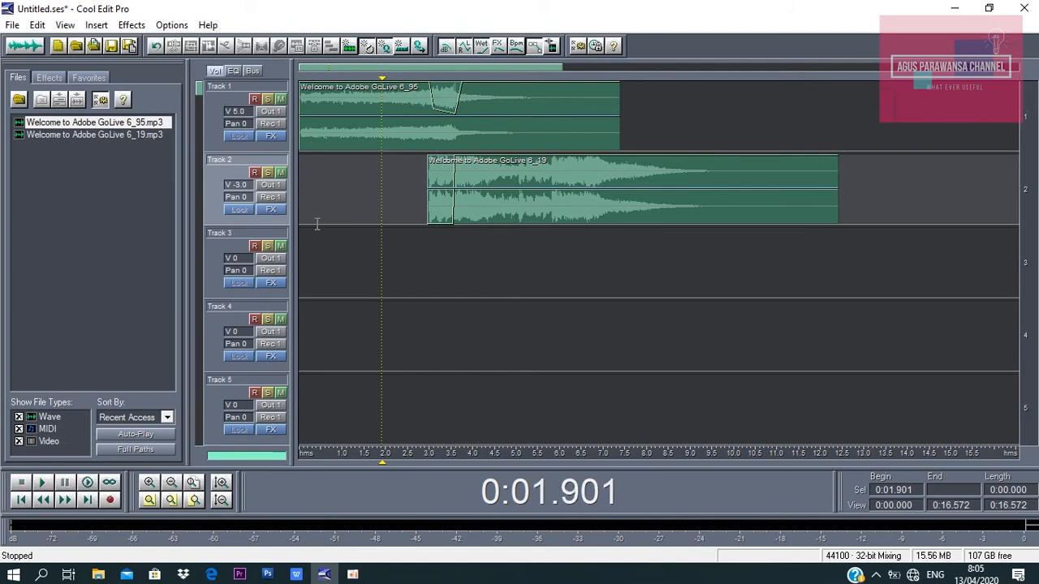
pyautogui.press('space')
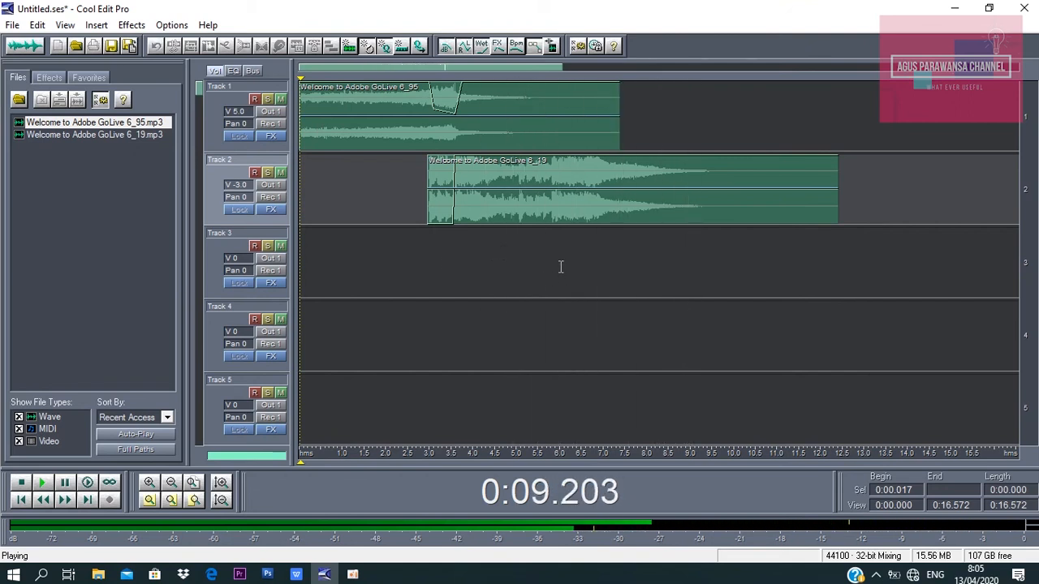
pyautogui.press('space')
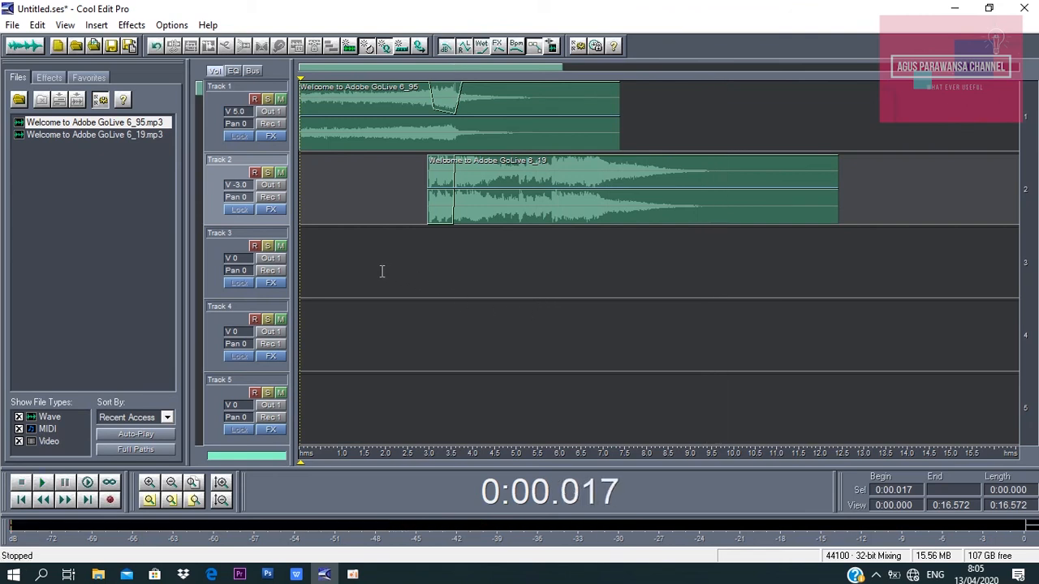